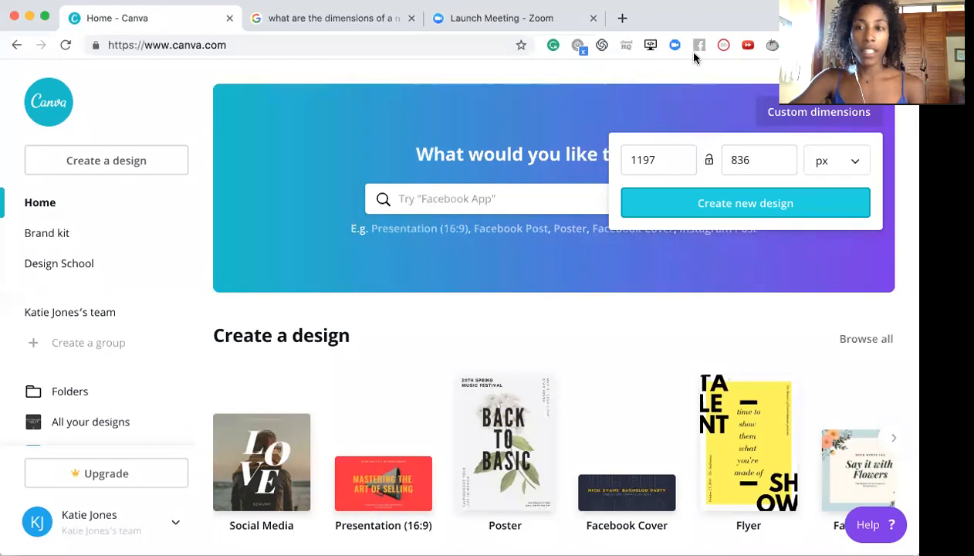
Step: Check the 13-inch MacBook Pro dimensions in the Google results and create a custom design measuring 11.97 × 8.36 inches
{"action": "left_click", "coordinate": [263, 23]}
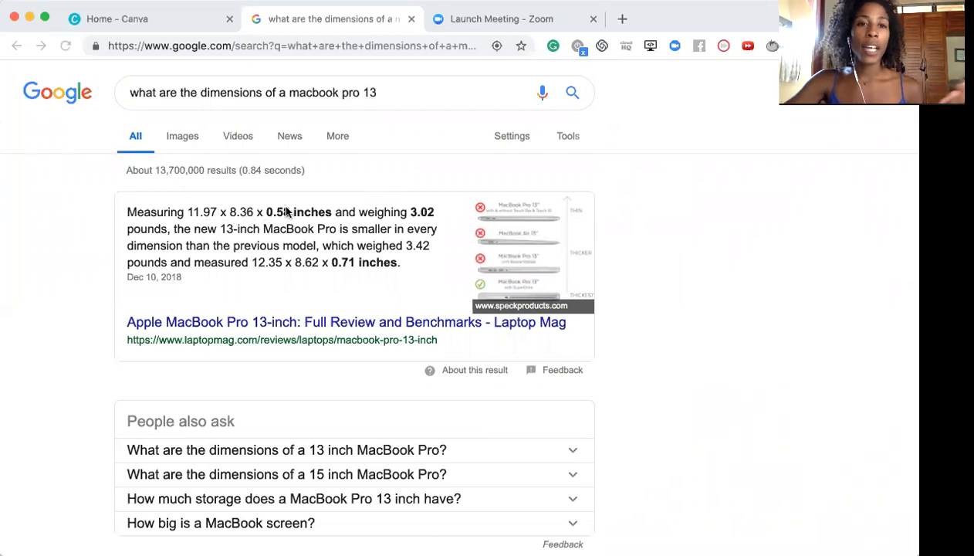
{"action": "left_click", "coordinate": [185, 20]}
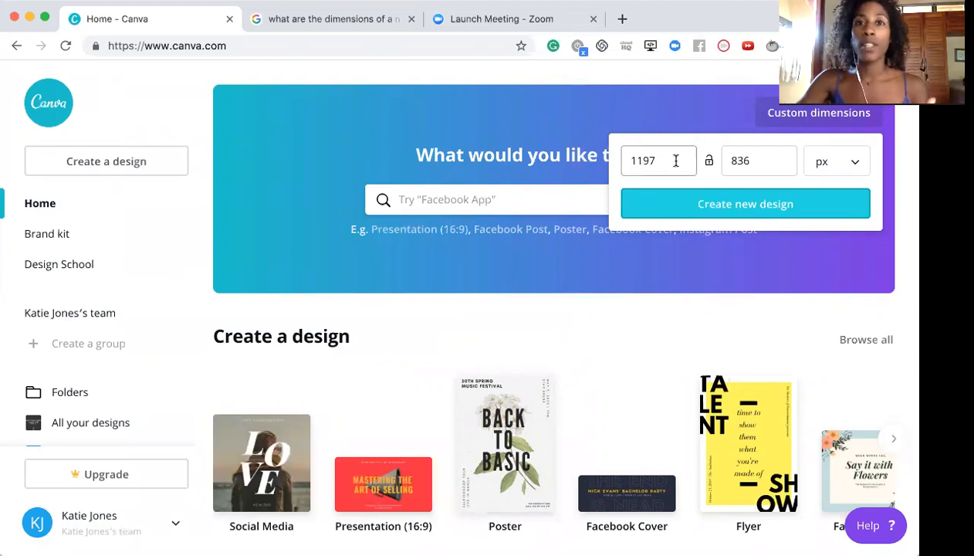
{"action": "left_click", "coordinate": [830, 169]}
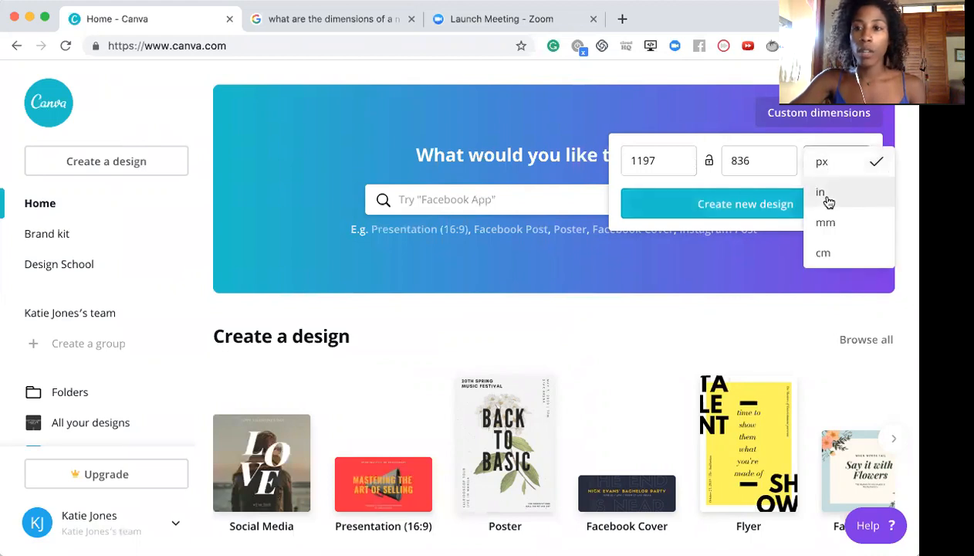
{"action": "left_click", "coordinate": [824, 193]}
{"action": "left_click", "coordinate": [645, 161]}
{"action": "type", "text": "."}
{"action": "left_click", "coordinate": [738, 159]}
{"action": "type", "text": "."}
{"action": "left_click", "coordinate": [721, 206]}
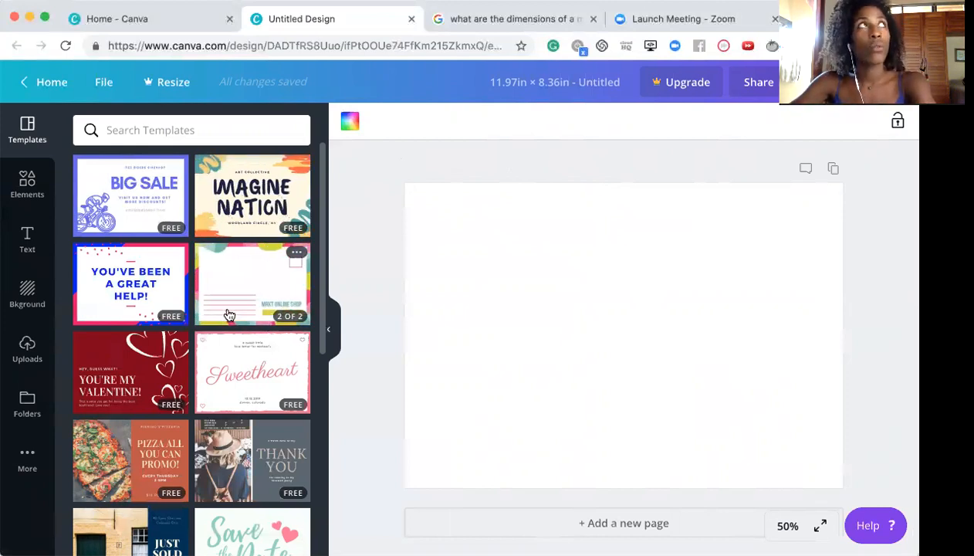
Step: Apply the Save the Date page of the Orange Blocks with Dots Bold Birthday Save the Date Postcard template
{"action": "scroll", "coordinate": [215, 428], "scroll_direction": "down", "scroll_amount": 5}
{"action": "scroll", "coordinate": [216, 428], "scroll_direction": "down", "scroll_amount": 12}
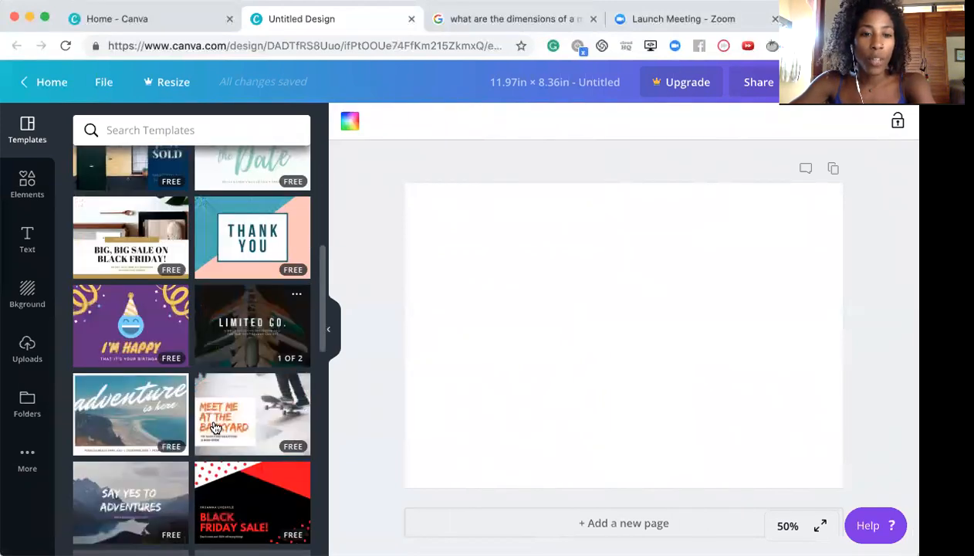
{"action": "scroll", "coordinate": [216, 428], "scroll_direction": "down", "scroll_amount": 7}
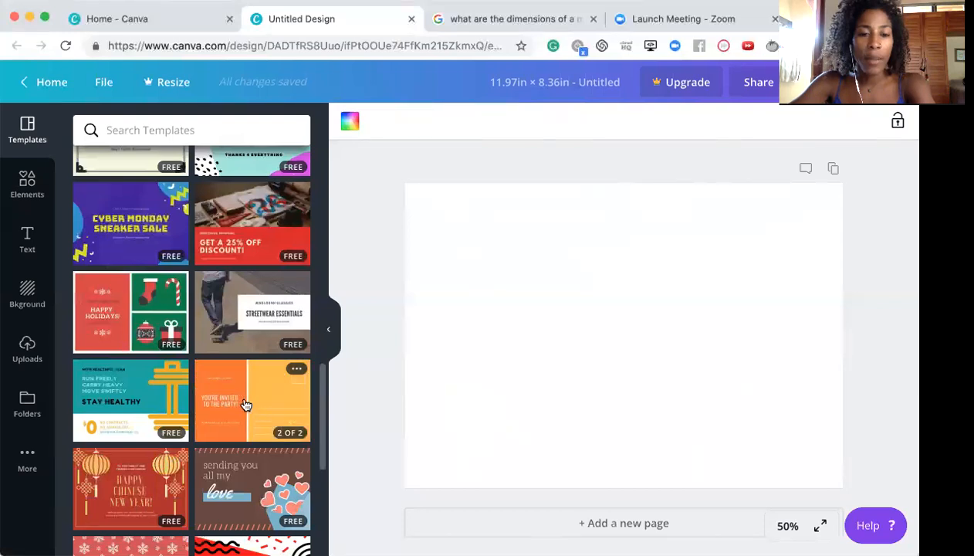
{"action": "left_click", "coordinate": [243, 402]}
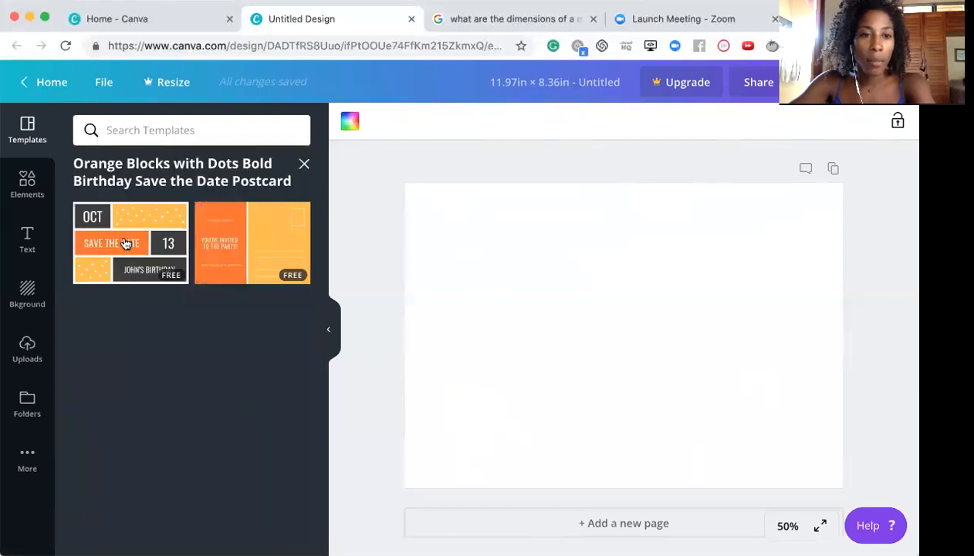
{"action": "left_click", "coordinate": [129, 243]}
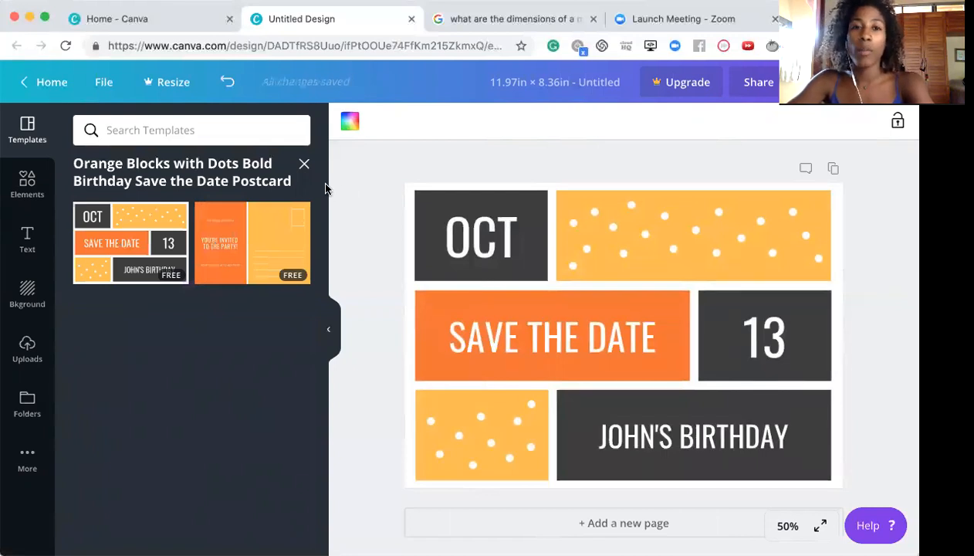
{"action": "left_click", "coordinate": [304, 163]}
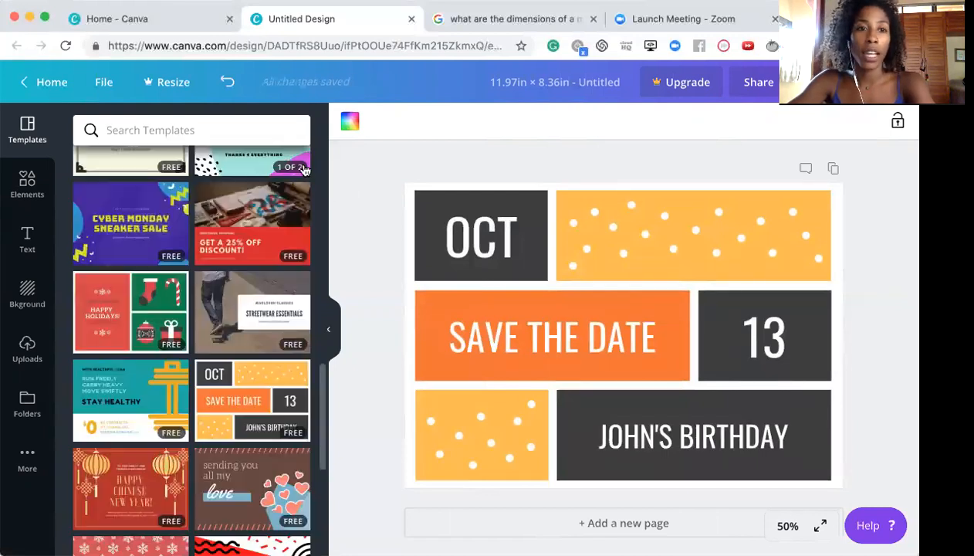
Step: Open the uploaded images and try to place the hundred-dollar-bill photo on the design, moving it off the page
{"action": "left_click", "coordinate": [28, 351]}
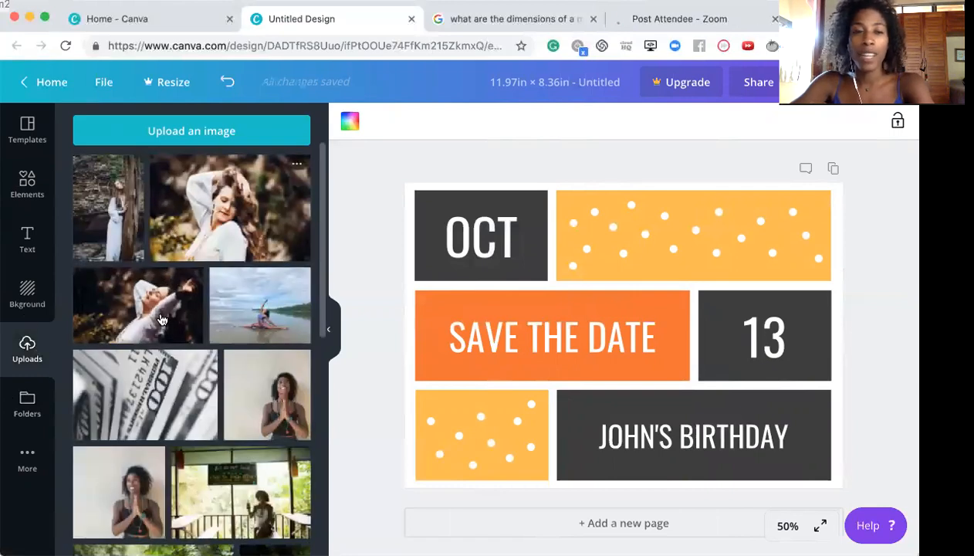
{"action": "scroll", "coordinate": [163, 322], "scroll_direction": "down", "scroll_amount": 3}
{"action": "scroll", "coordinate": [162, 318], "scroll_direction": "down", "scroll_amount": 1}
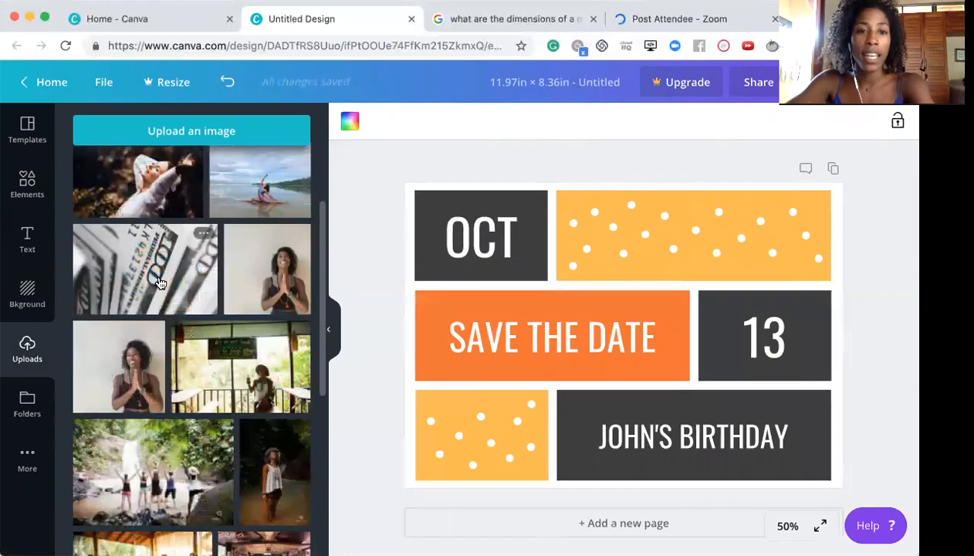
{"action": "left_click_drag", "start_coordinate": [157, 278], "coordinate": [493, 232]}
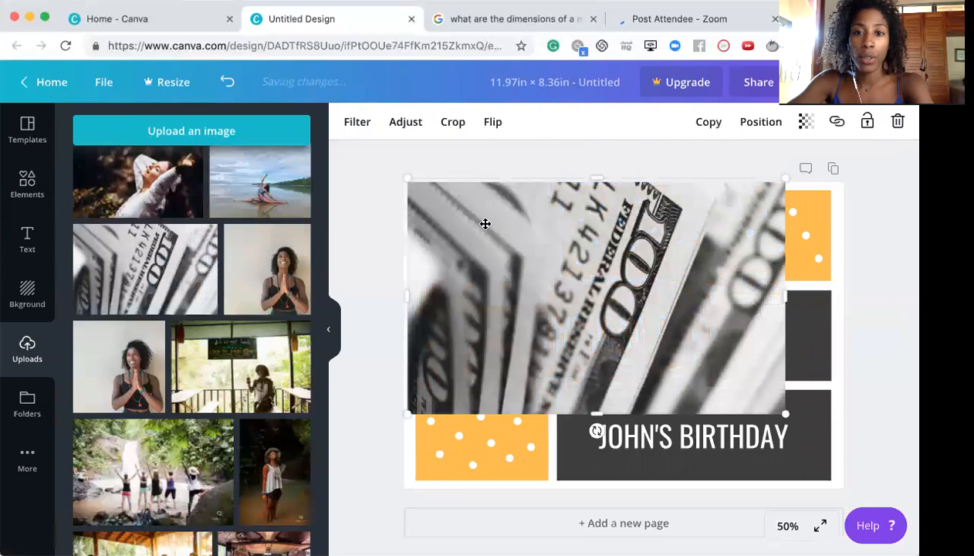
{"action": "left_click_drag", "start_coordinate": [531, 237], "coordinate": [235, 249]}
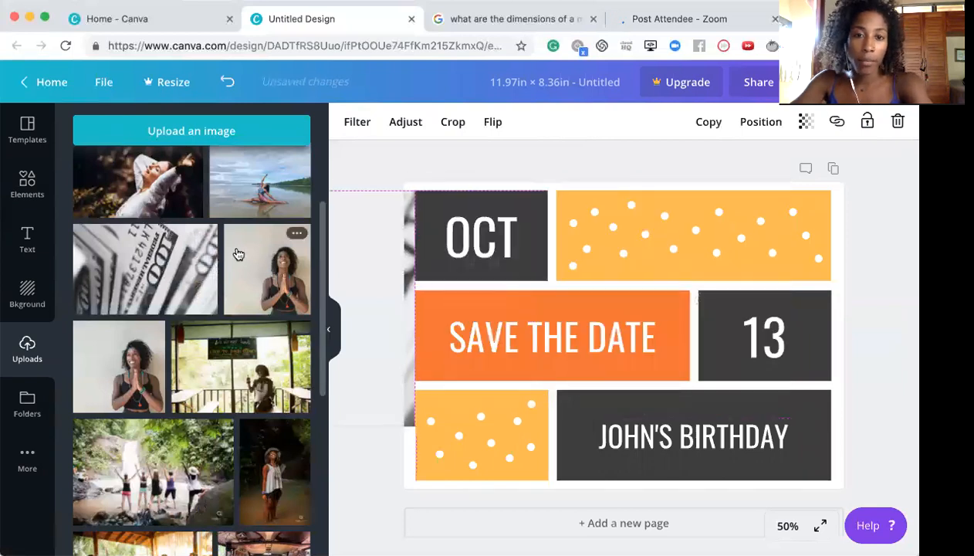
Step: Delete the placeholder text from the OCT, 13, SAVE THE DATE and birthday blocks
{"action": "double_click", "coordinate": [489, 241]}
{"action": "double_click", "coordinate": [490, 240]}
{"action": "key", "text": "BackSpace"}
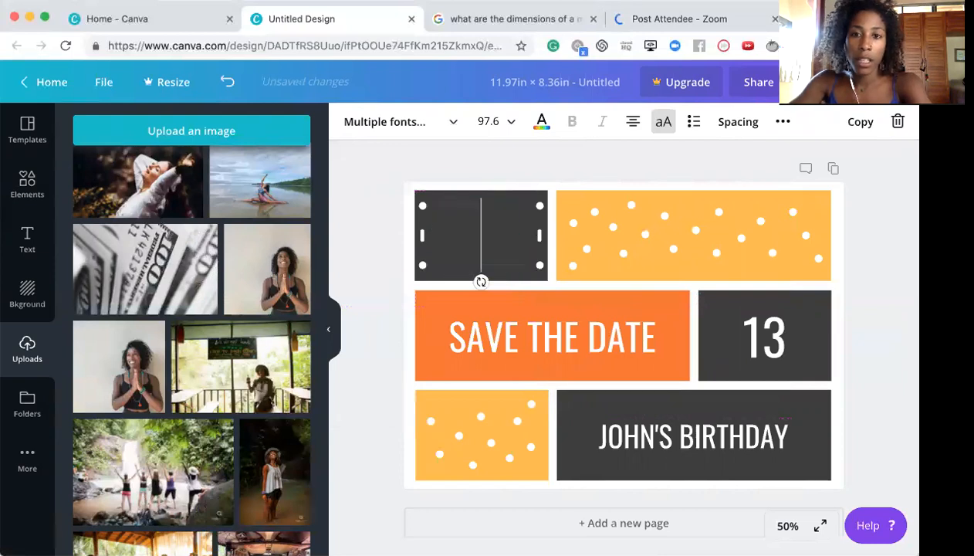
{"action": "left_click", "coordinate": [760, 336]}
{"action": "double_click", "coordinate": [760, 335]}
{"action": "key", "text": "BackSpace"}
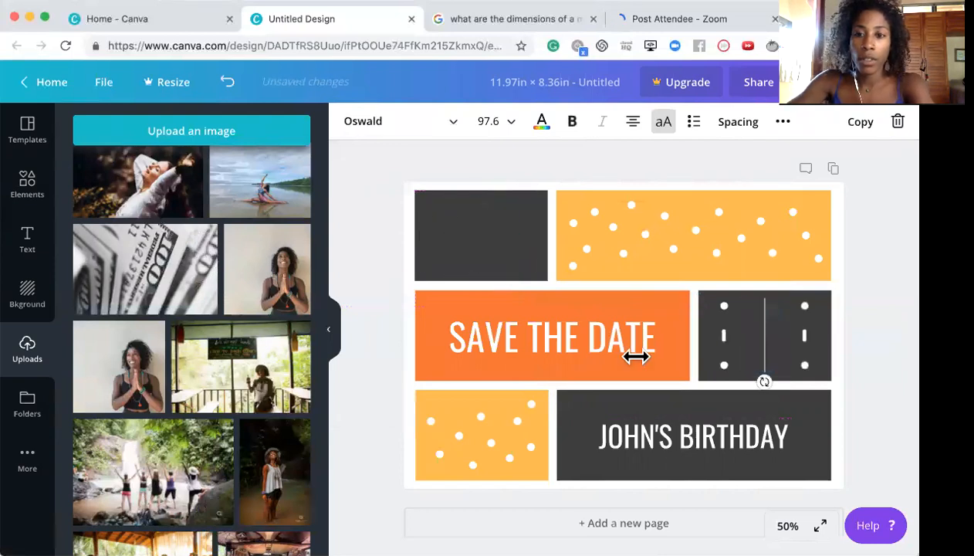
{"action": "double_click", "coordinate": [636, 356]}
{"action": "key", "text": "BackSpace"}
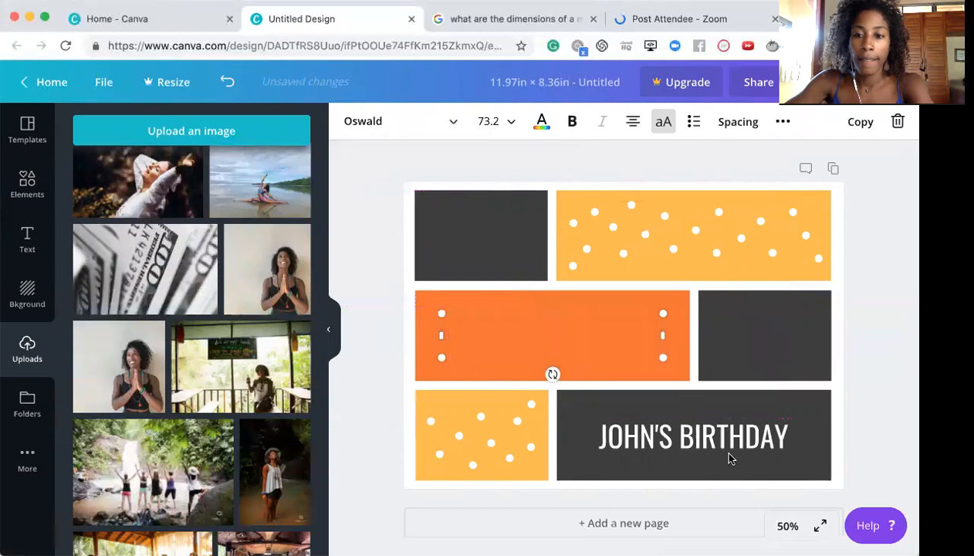
{"action": "double_click", "coordinate": [719, 436]}
{"action": "key", "text": "ctrl+a"}
{"action": "key", "text": "BackSpace"}
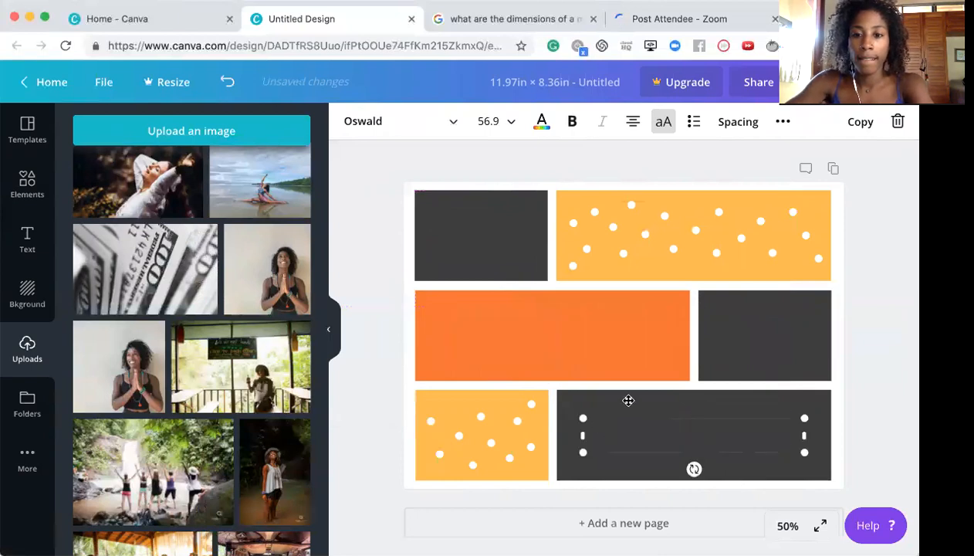
{"action": "left_click", "coordinate": [501, 247]}
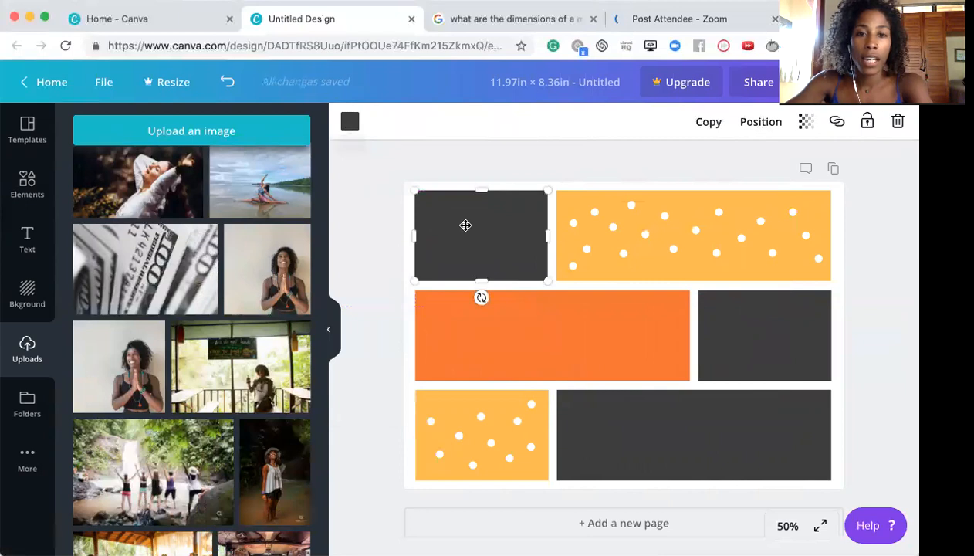
{"action": "left_click", "coordinate": [349, 124]}
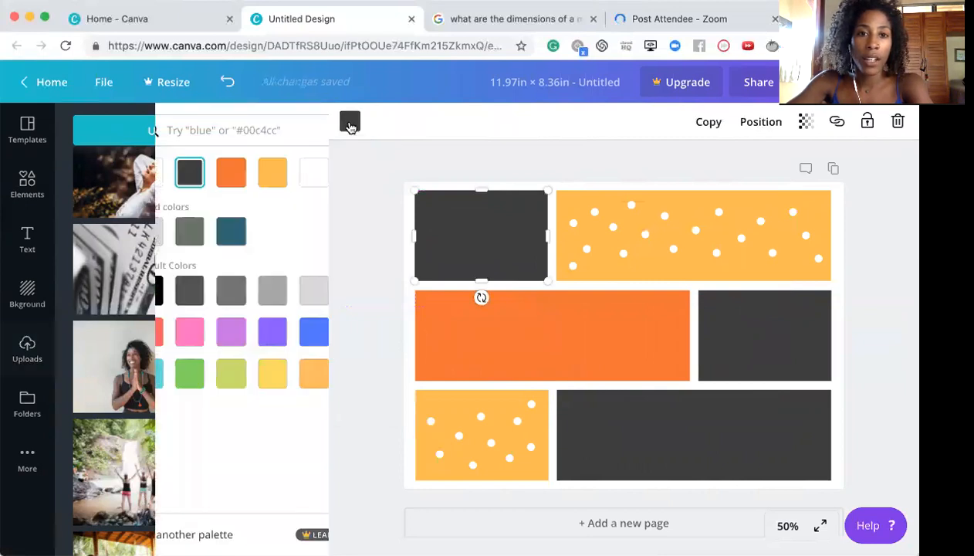
{"action": "left_click", "coordinate": [350, 126]}
Step: Add the uploaded hundred-dollar-bill photo and shrink it to cover the dark block in the design's upper-left corner
{"action": "left_click_drag", "start_coordinate": [145, 268], "coordinate": [468, 233]}
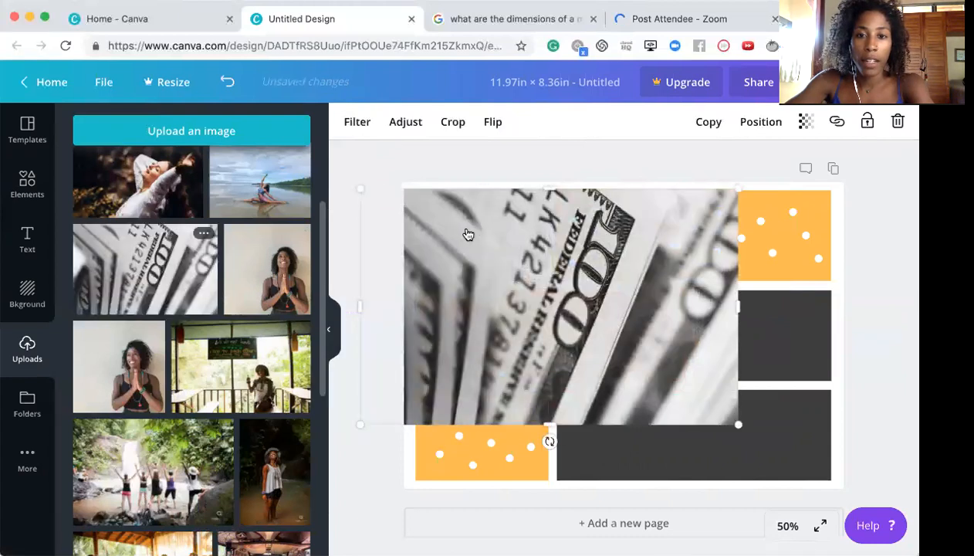
{"action": "left_click_drag", "start_coordinate": [736, 419], "coordinate": [529, 314]}
{"action": "left_click_drag", "start_coordinate": [505, 265], "coordinate": [551, 263]}
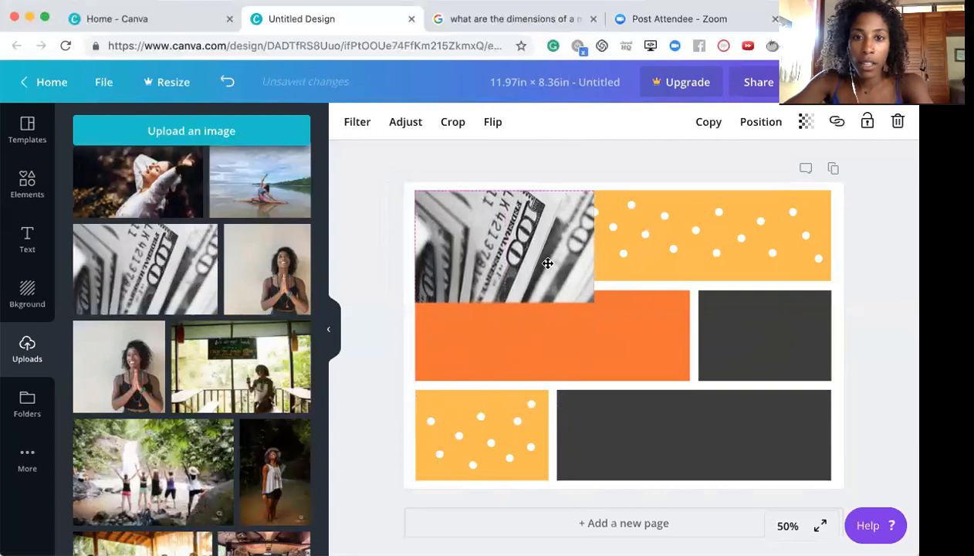
{"action": "left_click_drag", "start_coordinate": [597, 301], "coordinate": [480, 277]}
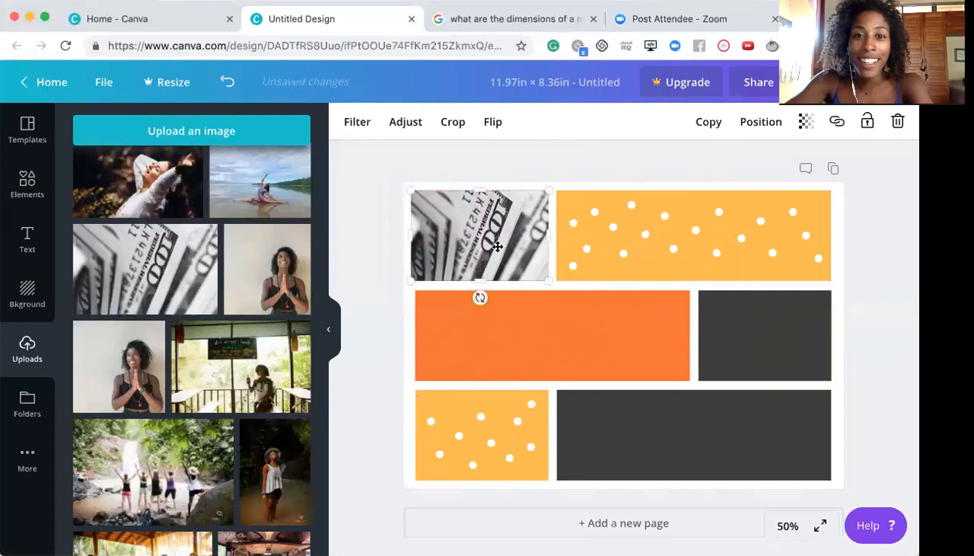
{"action": "left_click", "coordinate": [395, 285]}
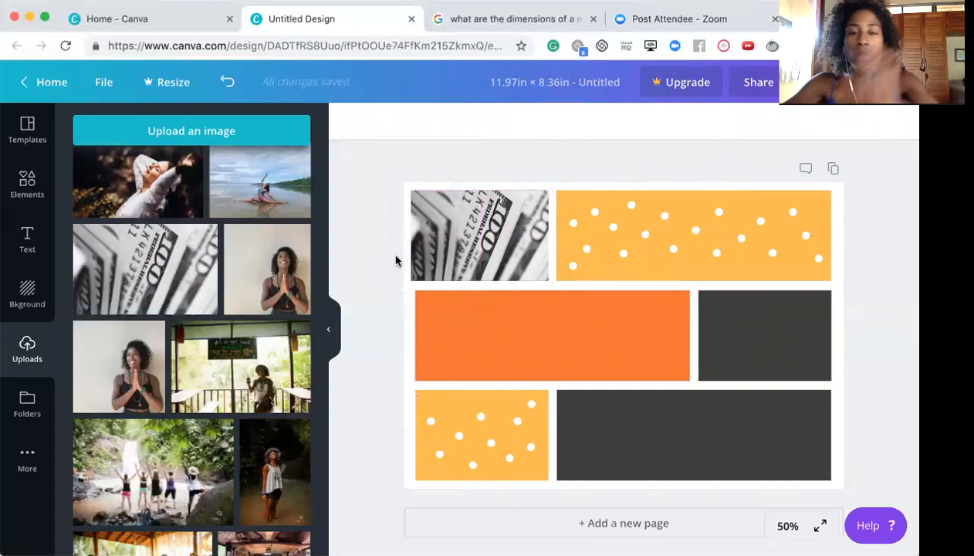
Step: Add the uploaded photo of the group at the waterfall and scale it to cover the left half of the orange block
{"action": "scroll", "coordinate": [201, 355], "scroll_direction": "down", "scroll_amount": 4}
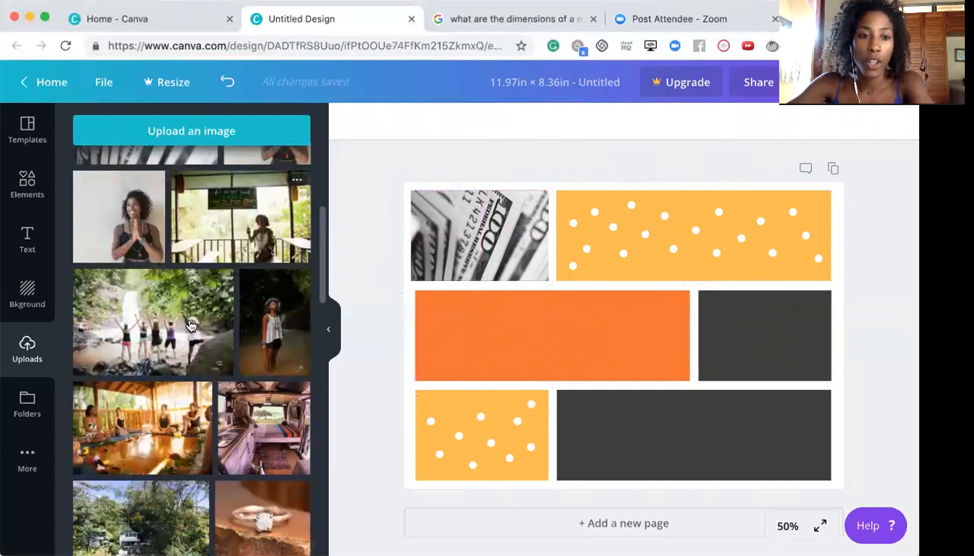
{"action": "left_click", "coordinate": [176, 323]}
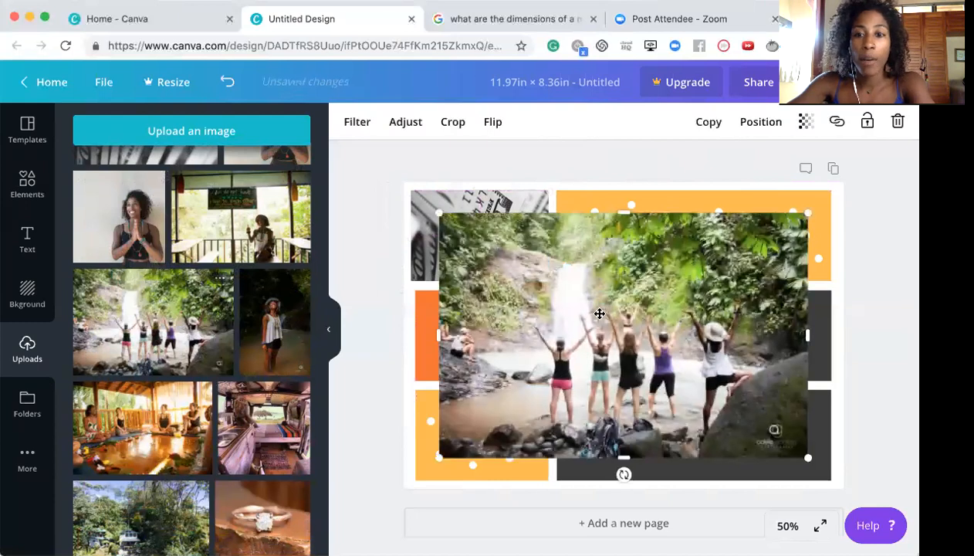
{"action": "left_click_drag", "start_coordinate": [691, 283], "coordinate": [659, 262]}
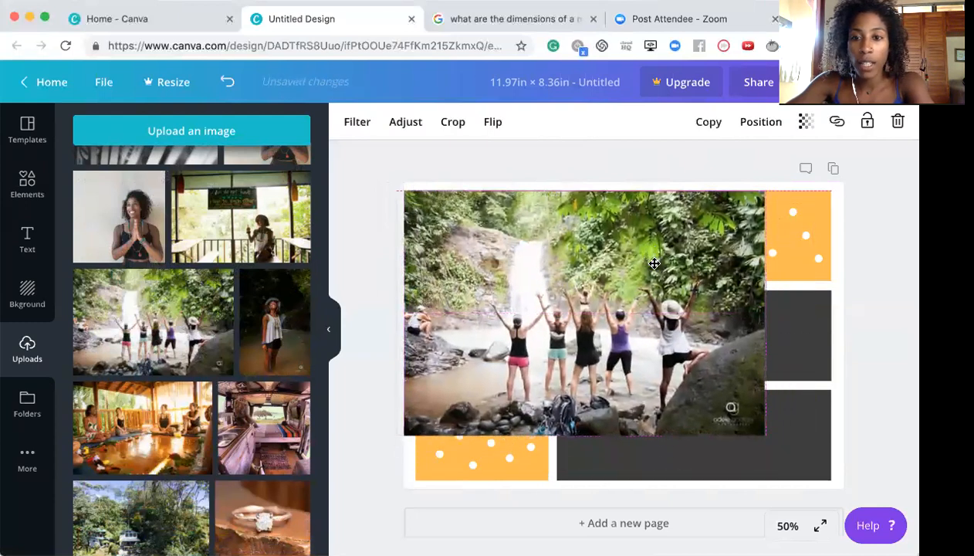
{"action": "left_click_drag", "start_coordinate": [759, 193], "coordinate": [590, 337]}
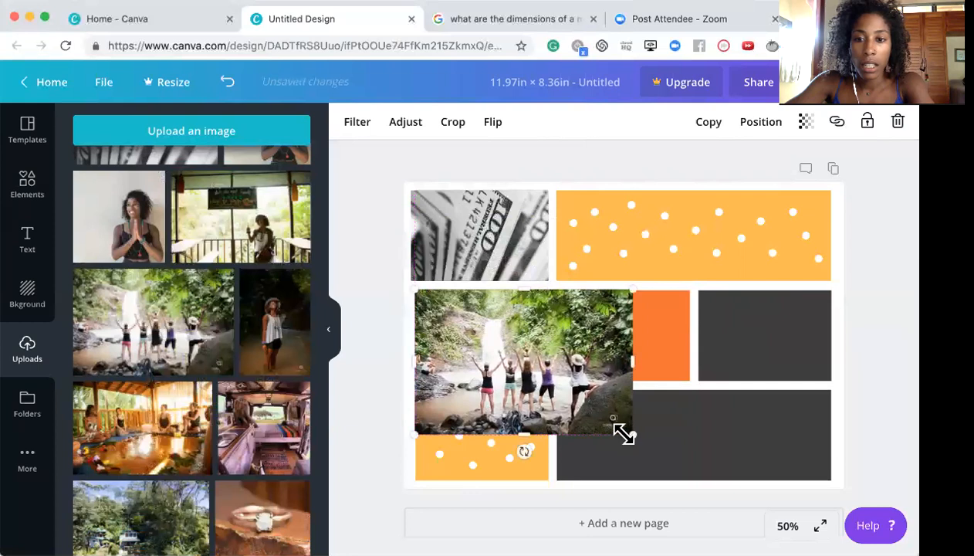
{"action": "left_click_drag", "start_coordinate": [628, 434], "coordinate": [550, 372]}
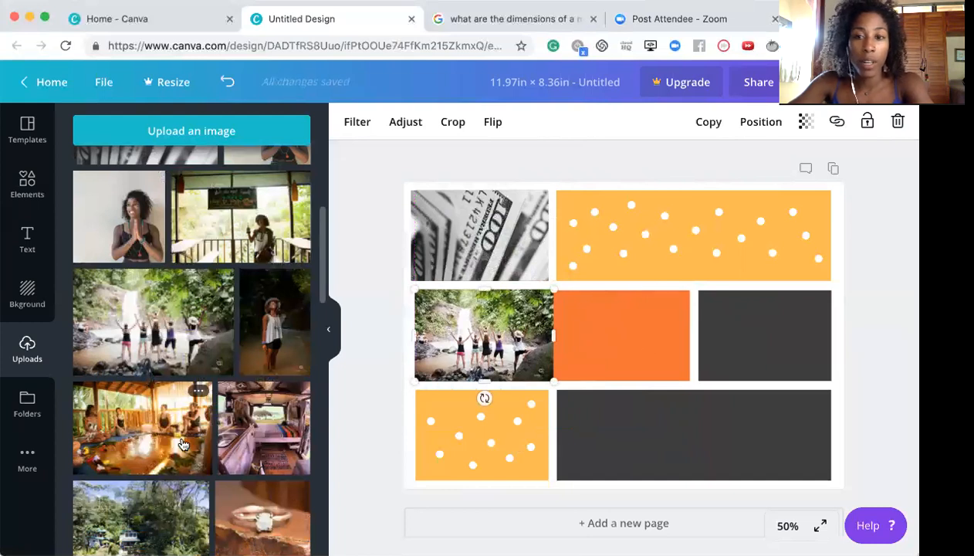
Step: Add the uploaded photo of the group seated on the wooden deck and fit it over the right half of the orange block
{"action": "left_click", "coordinate": [134, 441]}
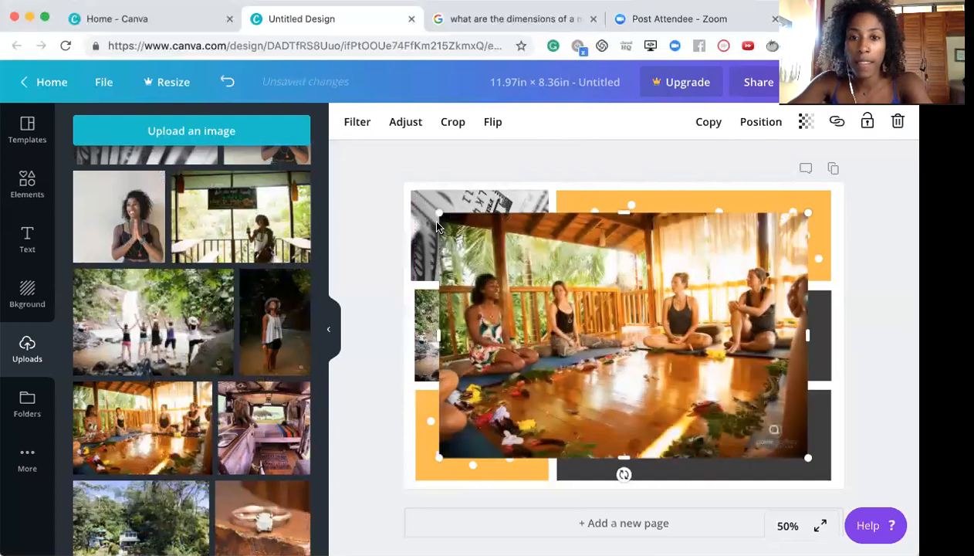
{"action": "left_click_drag", "start_coordinate": [435, 212], "coordinate": [607, 319]}
{"action": "left_click_drag", "start_coordinate": [548, 297], "coordinate": [592, 319]}
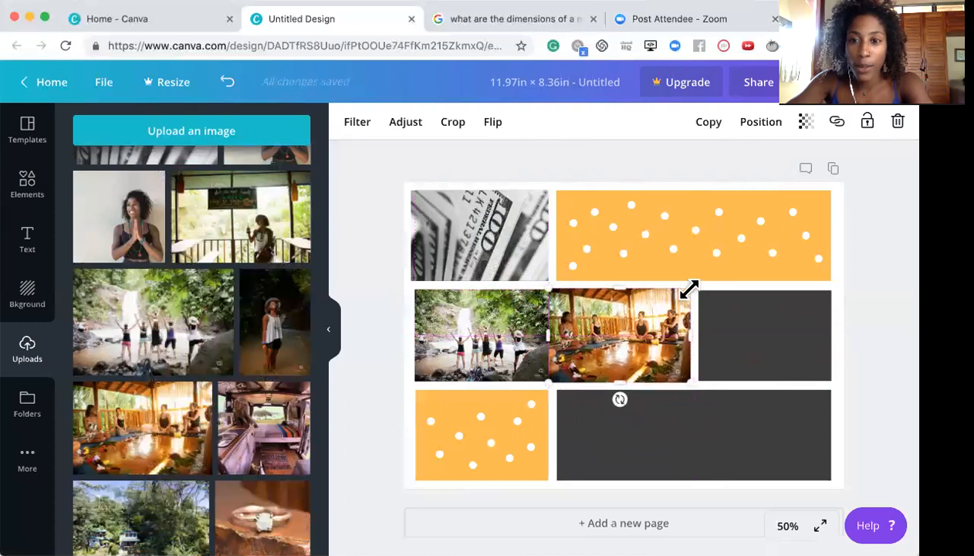
{"action": "left_click_drag", "start_coordinate": [688, 289], "coordinate": [686, 291]}
{"action": "left_click_drag", "start_coordinate": [639, 317], "coordinate": [639, 318]}
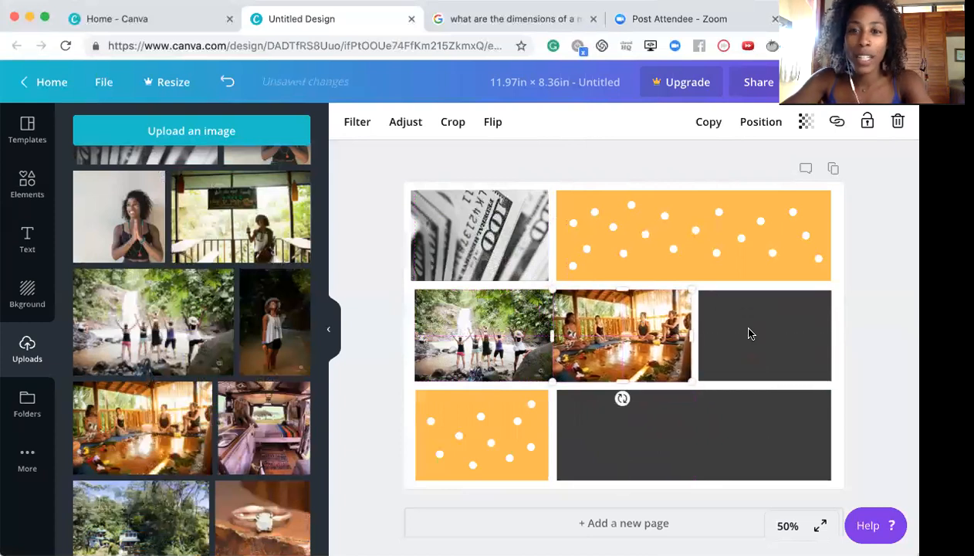
Step: Add the uploaded camper van interior photo and scale it to fit over the dark block beside the wooden deck photo
{"action": "left_click", "coordinate": [749, 331]}
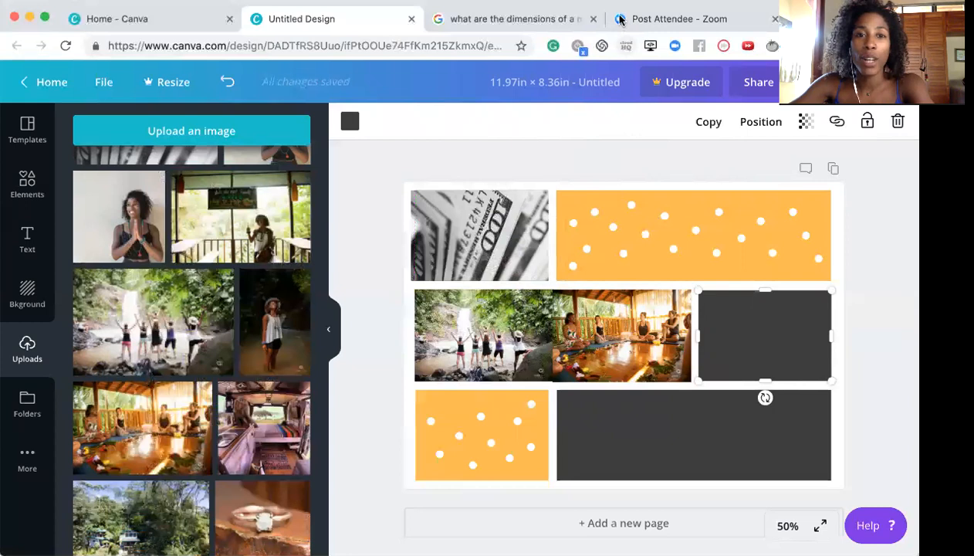
{"action": "scroll", "coordinate": [301, 381], "scroll_direction": "down", "scroll_amount": 2}
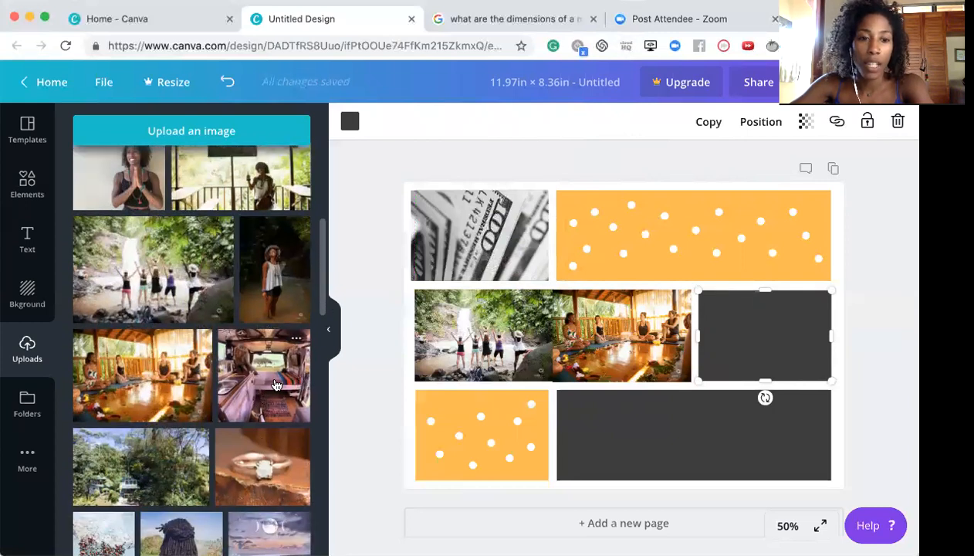
{"action": "left_click_drag", "start_coordinate": [297, 378], "coordinate": [695, 286]}
{"action": "left_click_drag", "start_coordinate": [659, 220], "coordinate": [772, 326]}
{"action": "left_click_drag", "start_coordinate": [789, 366], "coordinate": [723, 321]}
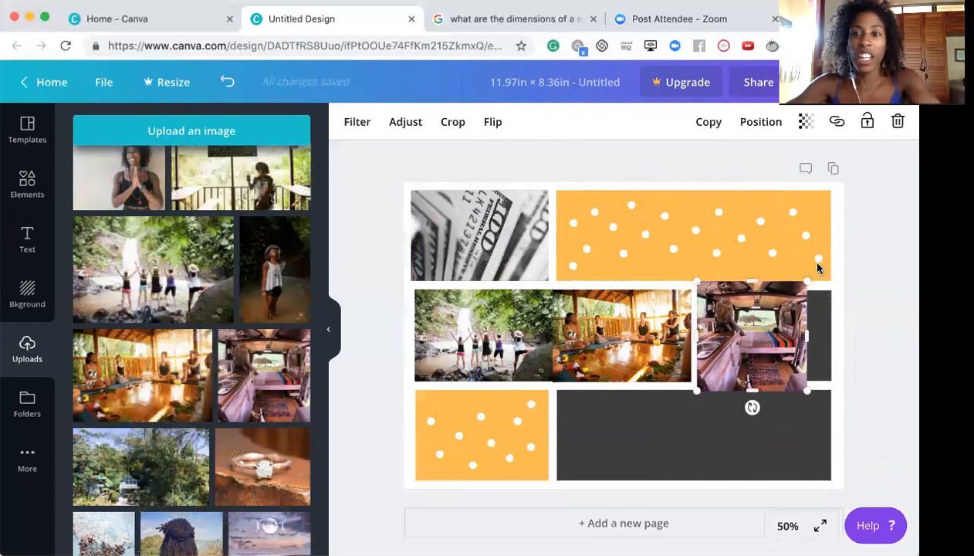
{"action": "left_click_drag", "start_coordinate": [806, 279], "coordinate": [798, 282]}
{"action": "left_click_drag", "start_coordinate": [756, 327], "coordinate": [753, 326]}
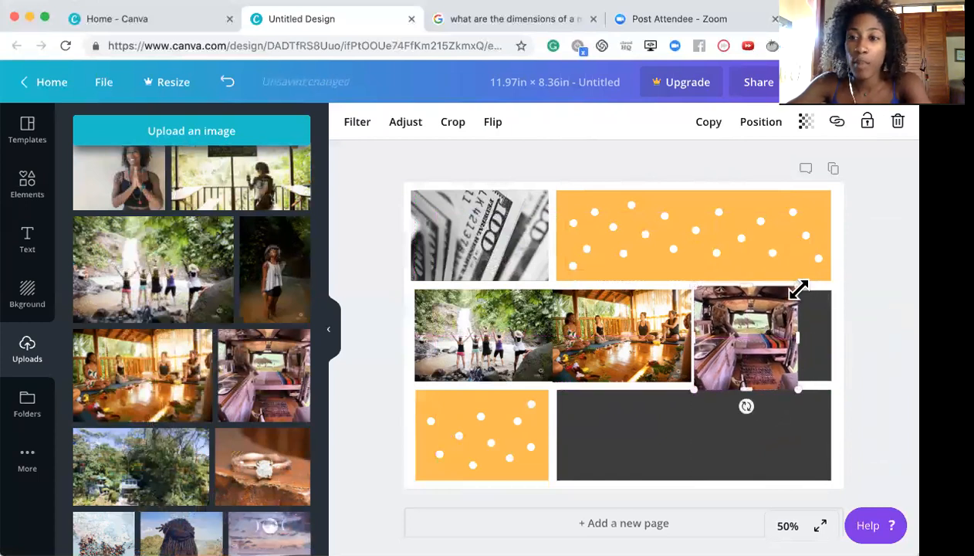
{"action": "left_click_drag", "start_coordinate": [790, 291], "coordinate": [786, 298]}
{"action": "left_click_drag", "start_coordinate": [760, 330], "coordinate": [764, 329]}
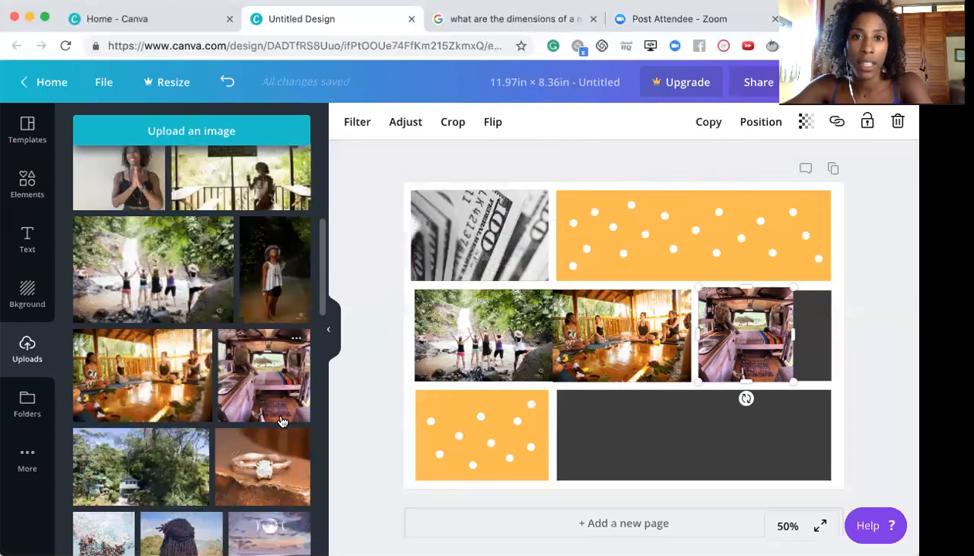
Step: Add the uploaded photo of the house among trees and shrink it over the dotted orange block in the design's lower-left corner
{"action": "left_click_drag", "start_coordinate": [152, 483], "coordinate": [499, 417]}
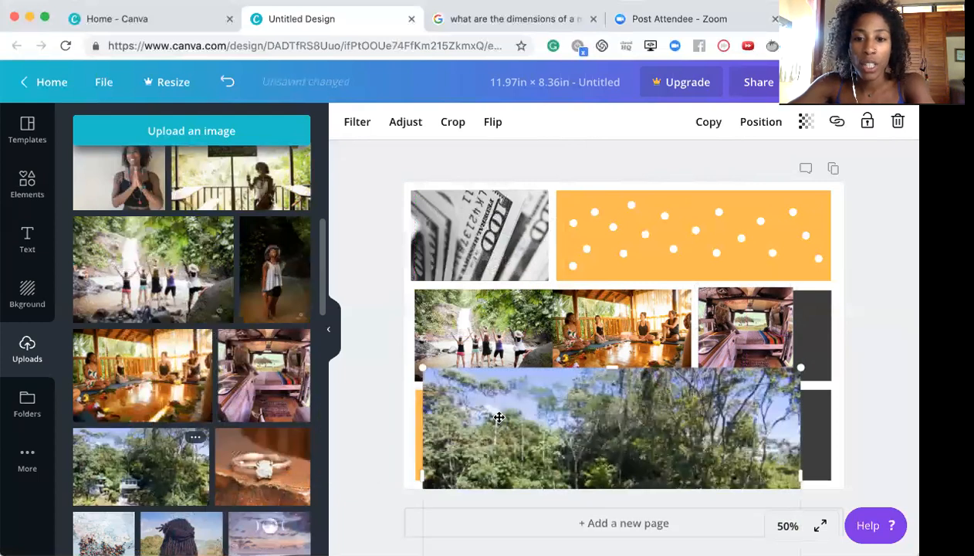
{"action": "left_click_drag", "start_coordinate": [801, 368], "coordinate": [531, 402]}
{"action": "left_click_drag", "start_coordinate": [520, 447], "coordinate": [521, 420]}
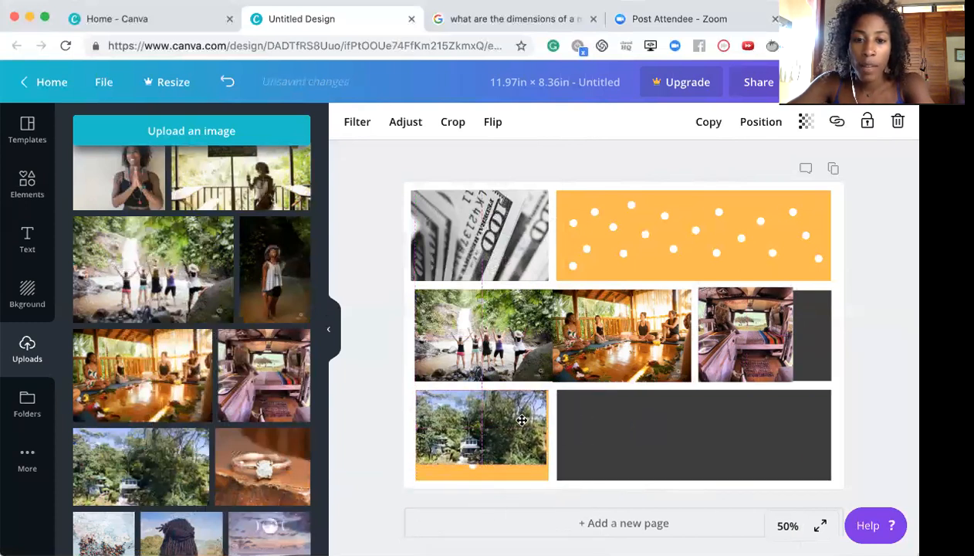
Step: Set the tree-house photo aside and delete the white dots from the lower-left orange block
{"action": "left_click_drag", "start_coordinate": [544, 463], "coordinate": [684, 426]}
{"action": "left_click", "coordinate": [476, 410]}
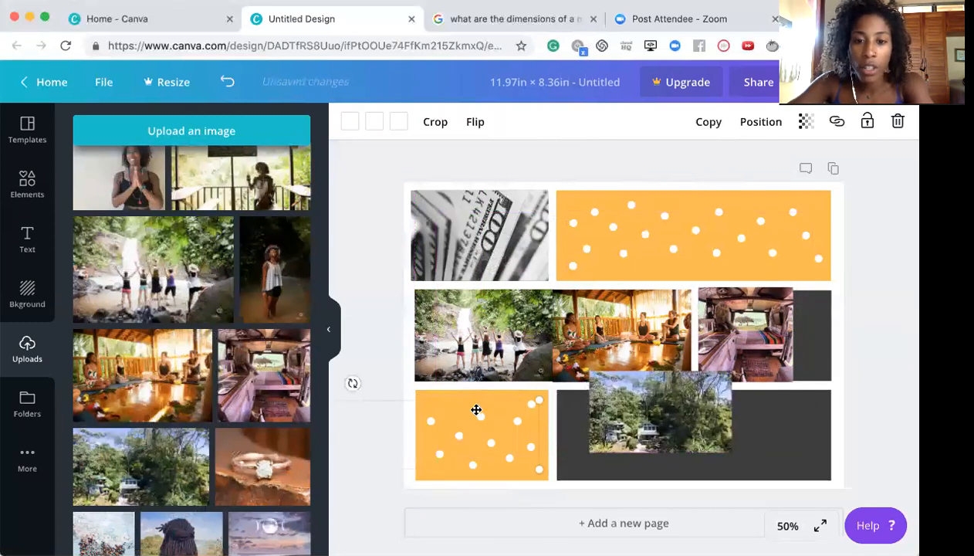
{"action": "double_click", "coordinate": [476, 410]}
{"action": "key", "text": "Delete"}
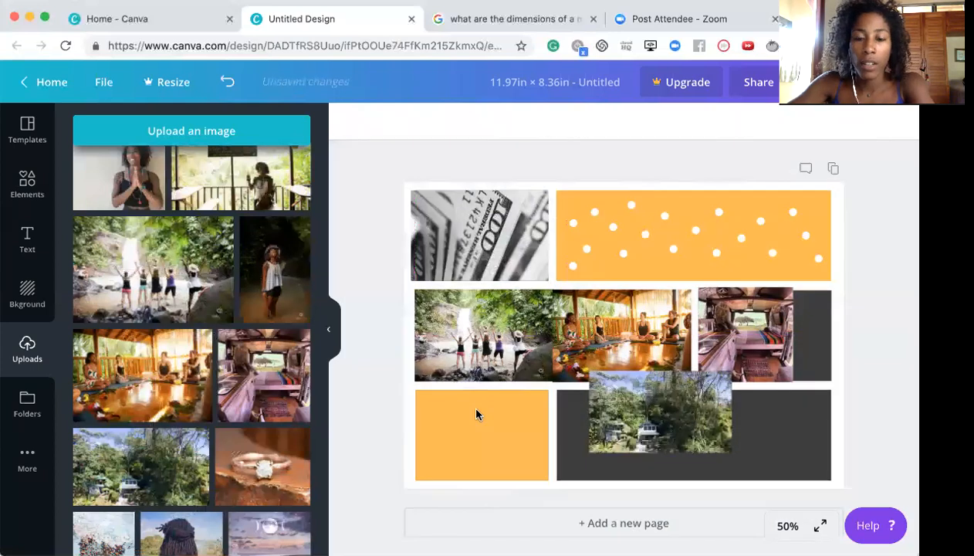
Step: Recolor the lower-left orange block white and place the tree-house photo back over it
{"action": "left_click", "coordinate": [476, 410]}
{"action": "left_click", "coordinate": [350, 124]}
{"action": "left_click", "coordinate": [253, 172]}
{"action": "left_click_drag", "start_coordinate": [633, 423], "coordinate": [455, 442]}
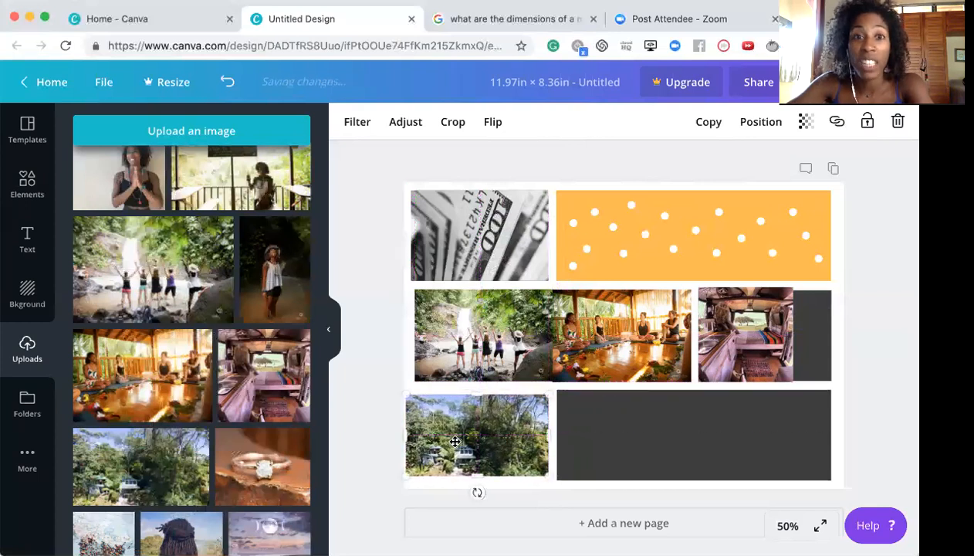
Step: Add a heading text box to the design and set its font to Montserrat
{"action": "left_click", "coordinate": [637, 414]}
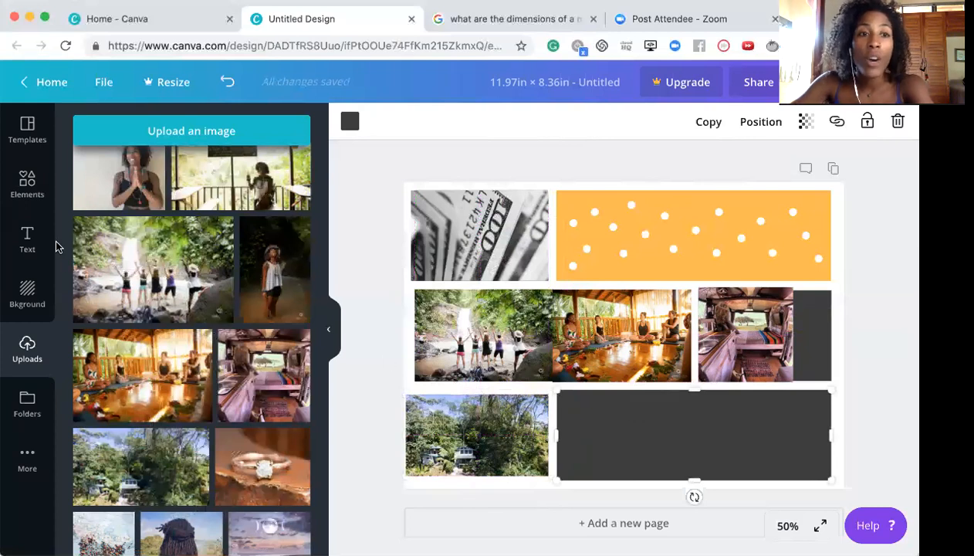
{"action": "left_click", "coordinate": [23, 241]}
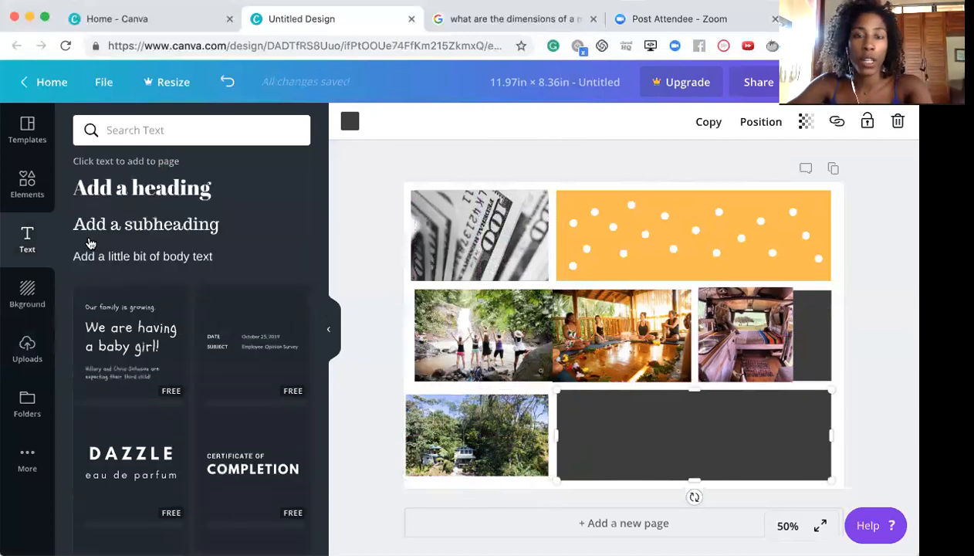
{"action": "left_click", "coordinate": [156, 190]}
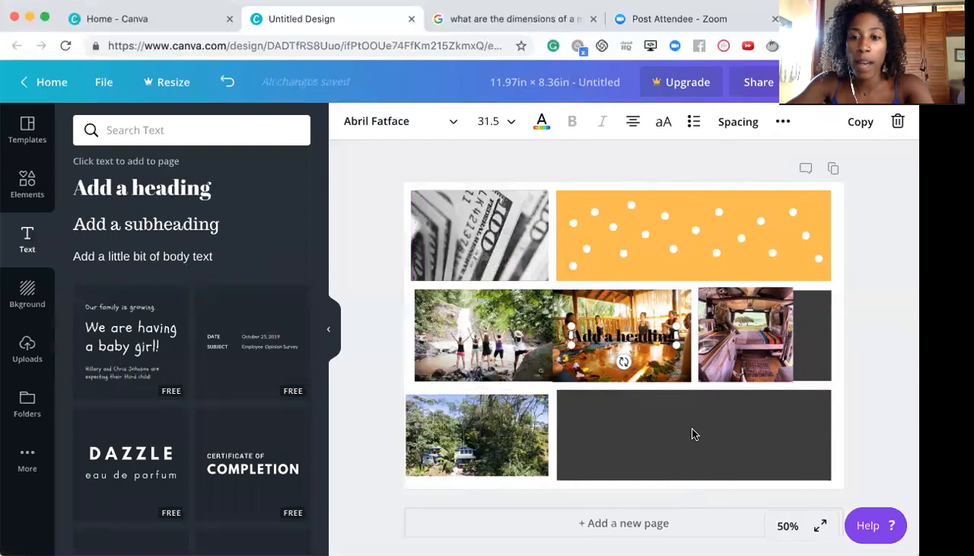
{"action": "triple_click", "coordinate": [642, 332]}
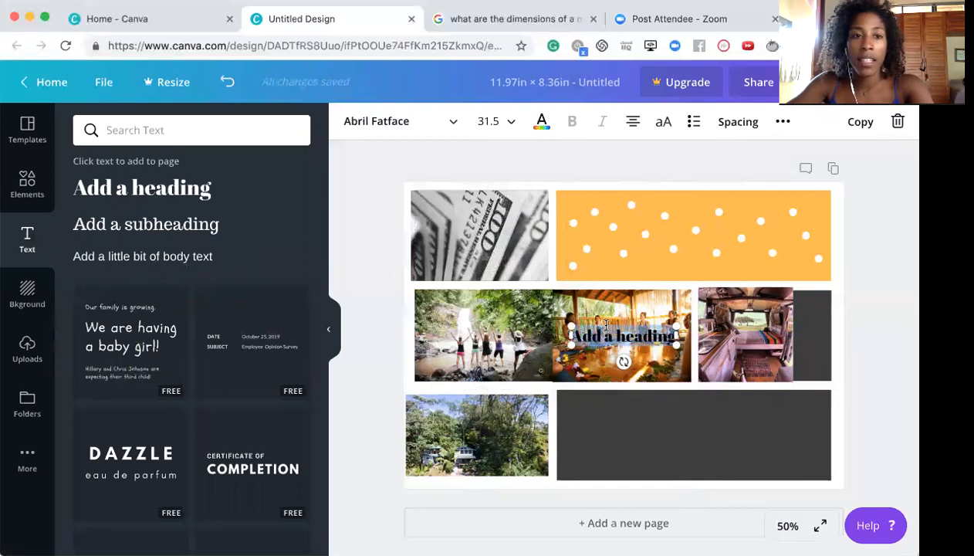
{"action": "left_click", "coordinate": [421, 121]}
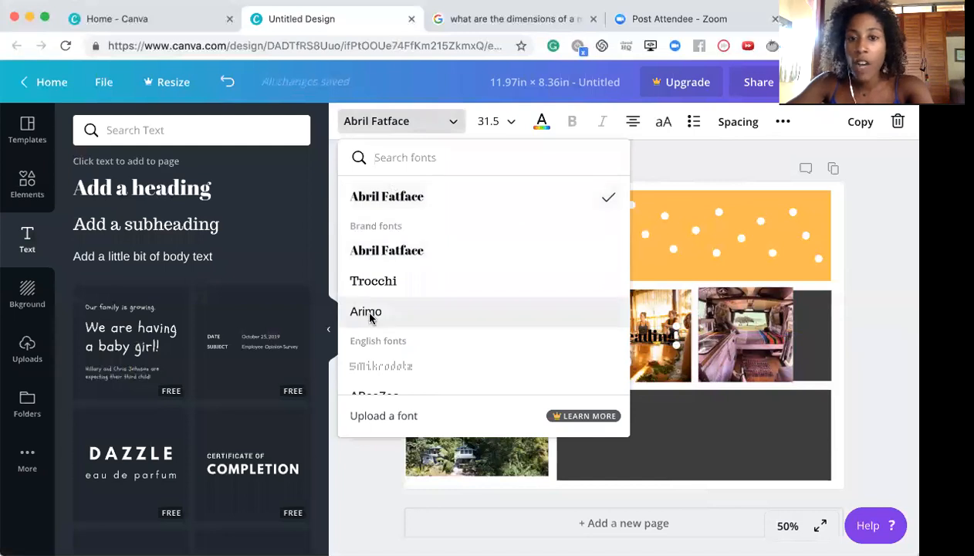
{"action": "scroll", "coordinate": [370, 316], "scroll_direction": "down", "scroll_amount": 1}
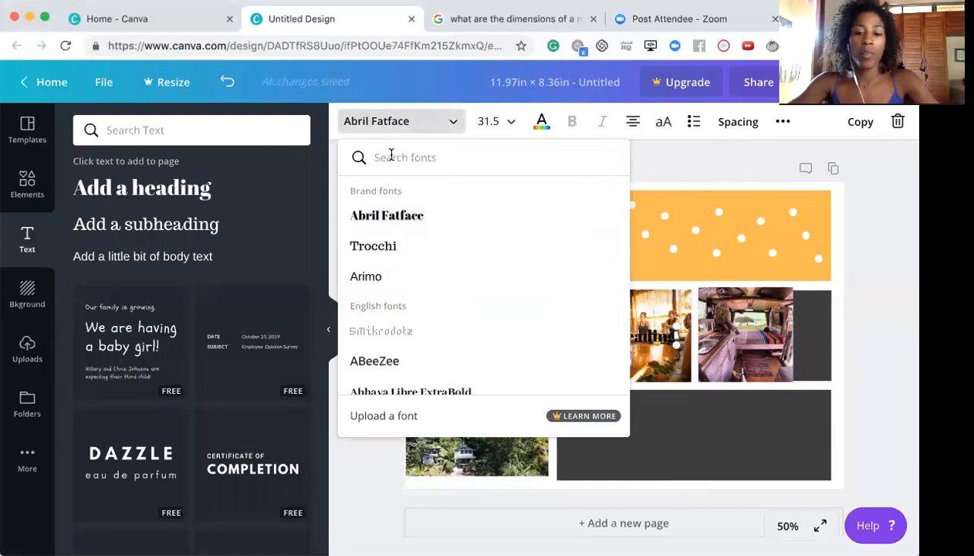
{"action": "type", "text": "mon"}
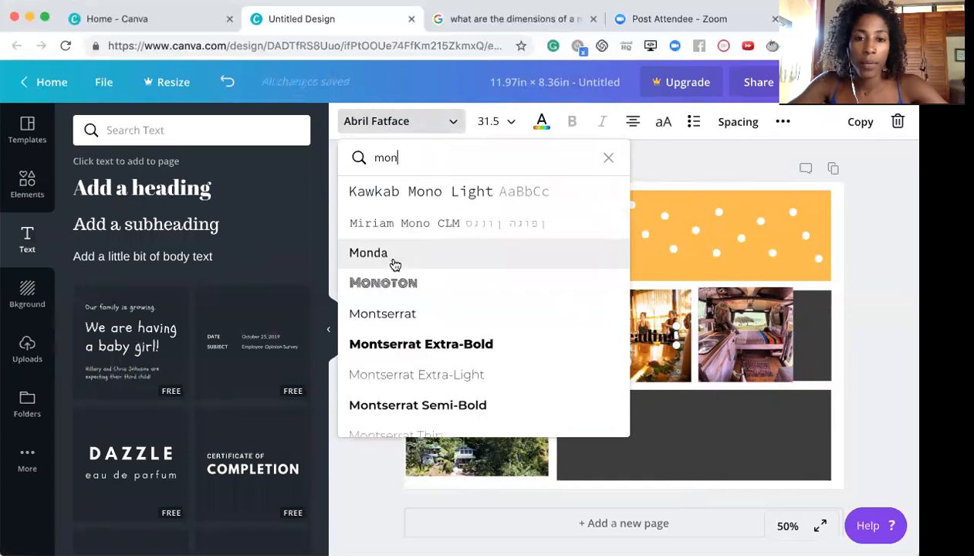
{"action": "left_click", "coordinate": [390, 317]}
{"action": "left_click", "coordinate": [635, 348]}
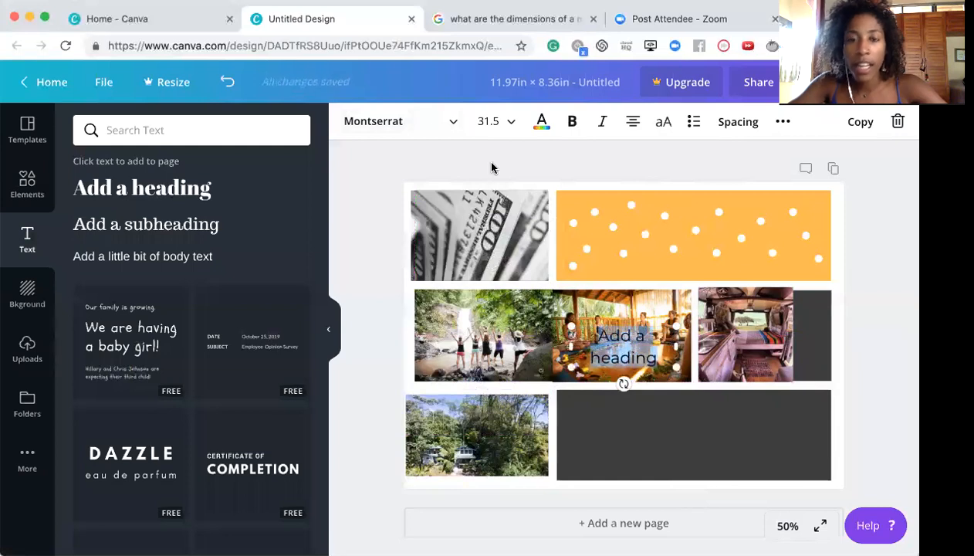
Step: Try the teal brand color on the heading text, ending with the light gray brand color
{"action": "left_click", "coordinate": [541, 123]}
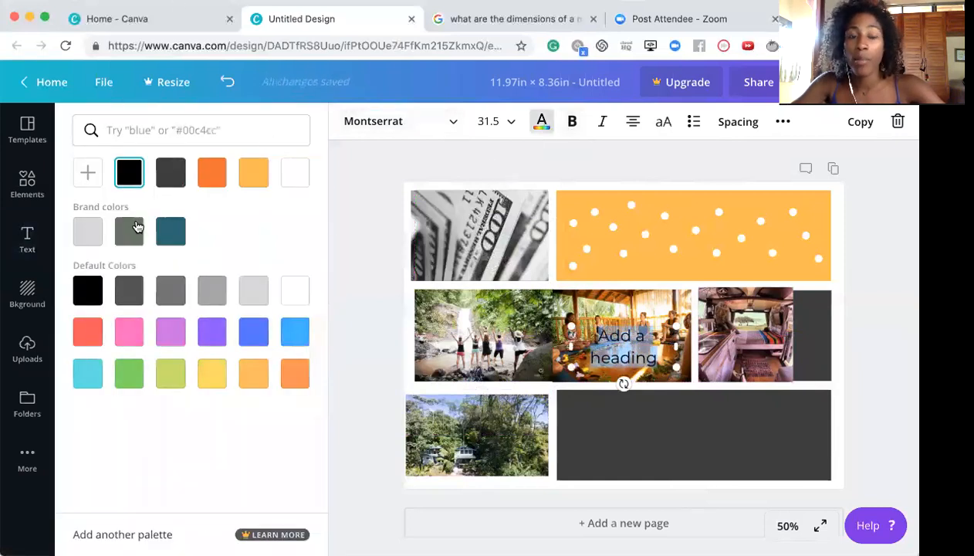
{"action": "left_click", "coordinate": [168, 235]}
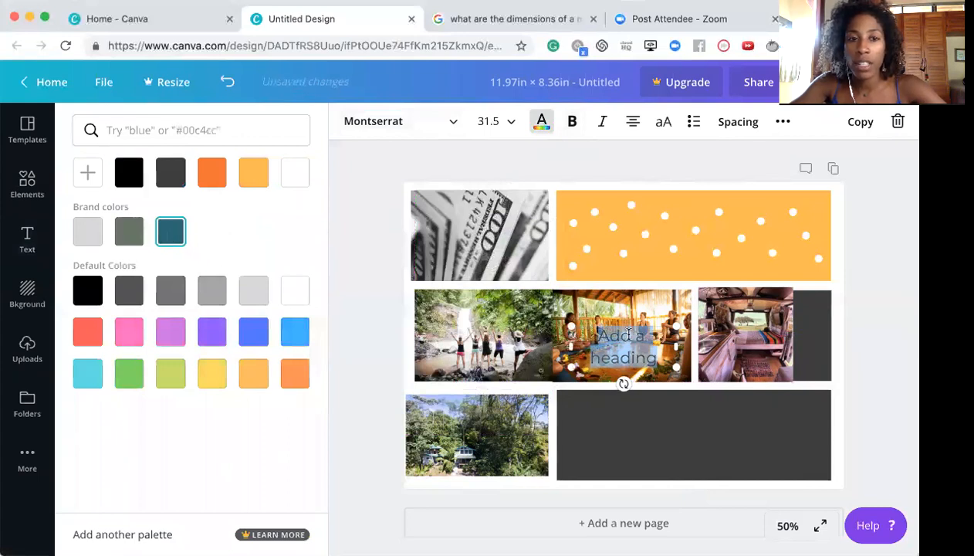
{"action": "left_click", "coordinate": [78, 233]}
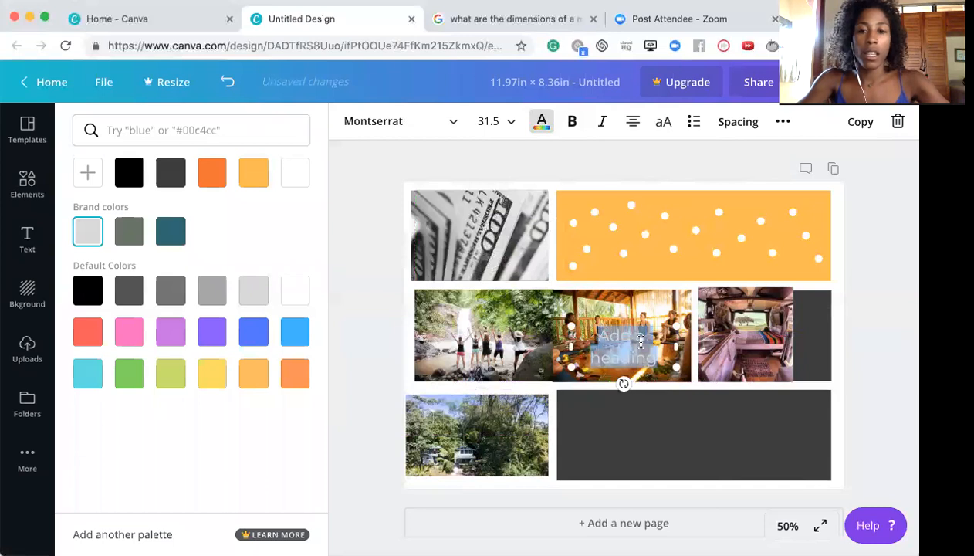
Step: Replace the heading's placeholder text with "She Believed she could so she did"
{"action": "type", "text": "She Believes"}
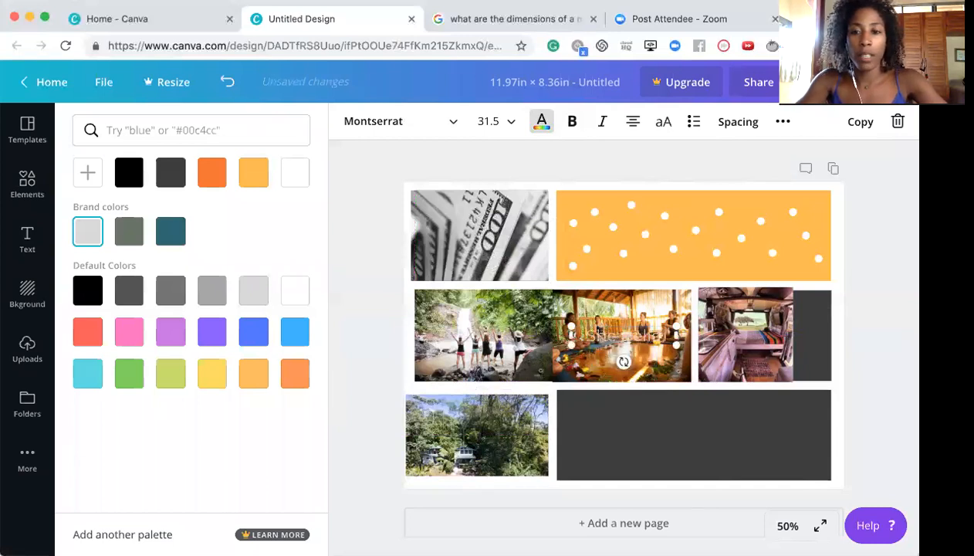
{"action": "type", "text": " s"}
{"action": "key", "text": "BackSpace"}
{"action": "key", "text": "BackSpace"}
{"action": "key", "text": "BackSpace"}
{"action": "type", "text": "d"}
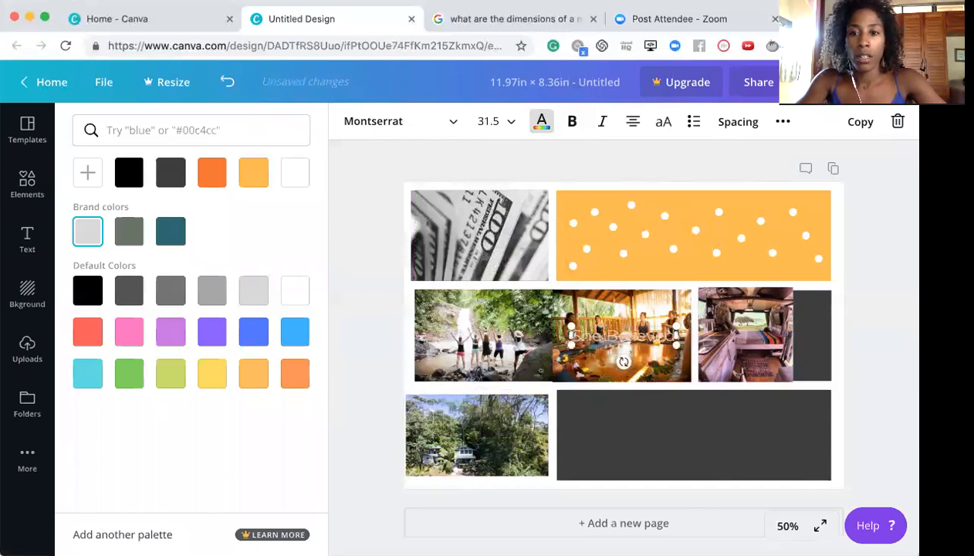
{"action": "type", "text": " she could so she"}
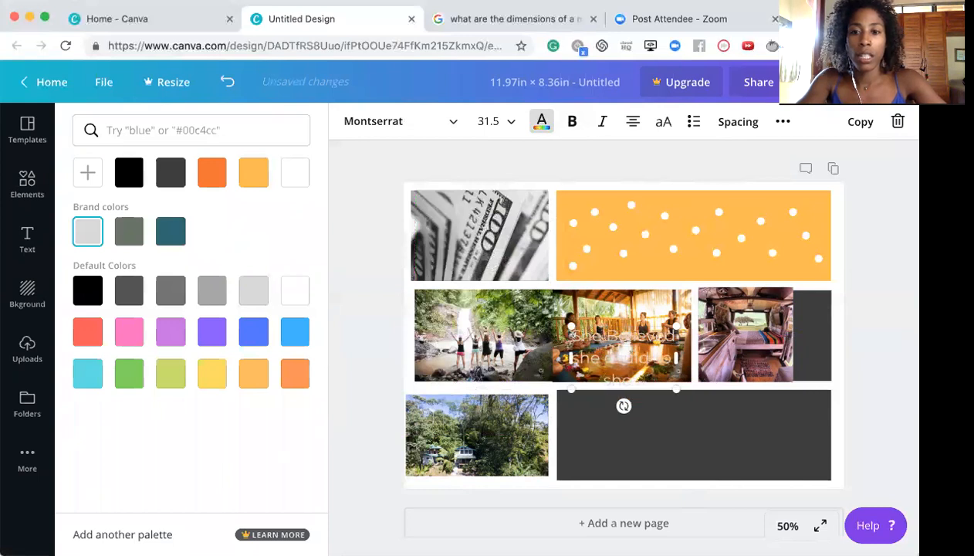
{"action": "type", "text": " did"}
Step: Widen the quote's text box, place it on the large dark block at the design's lower right, and end the quote with a period
{"action": "left_click_drag", "start_coordinate": [677, 356], "coordinate": [840, 357]}
{"action": "left_click_drag", "start_coordinate": [721, 325], "coordinate": [710, 416]}
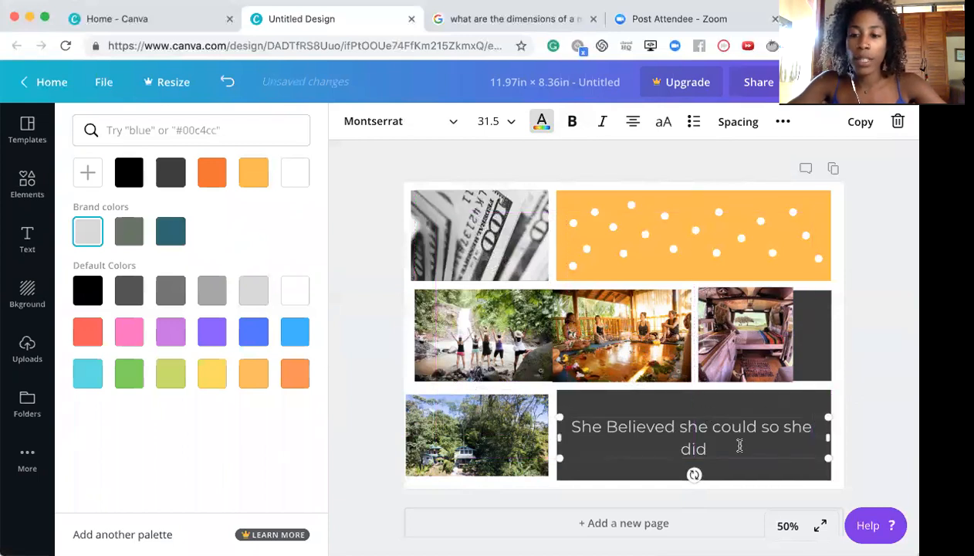
{"action": "type", "text": "."}
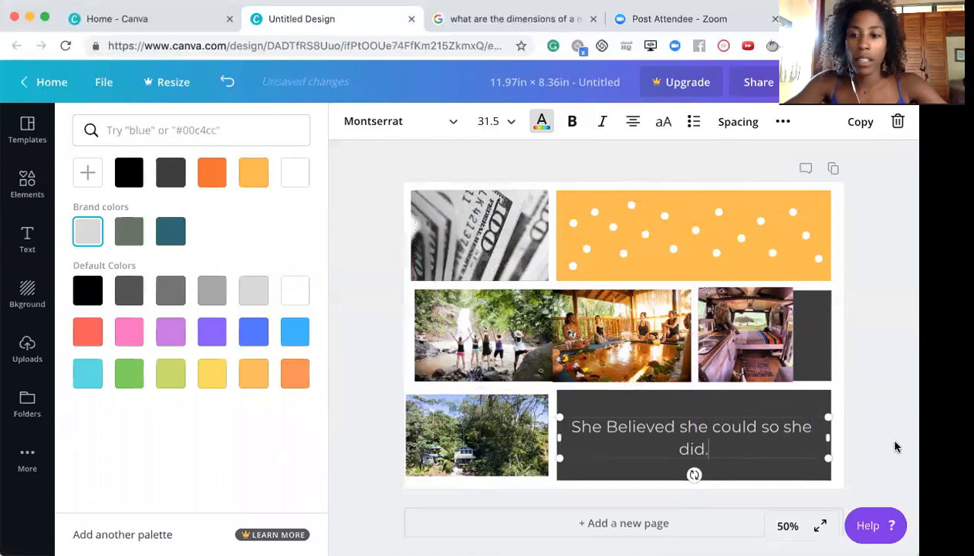
{"action": "left_click", "coordinate": [861, 440]}
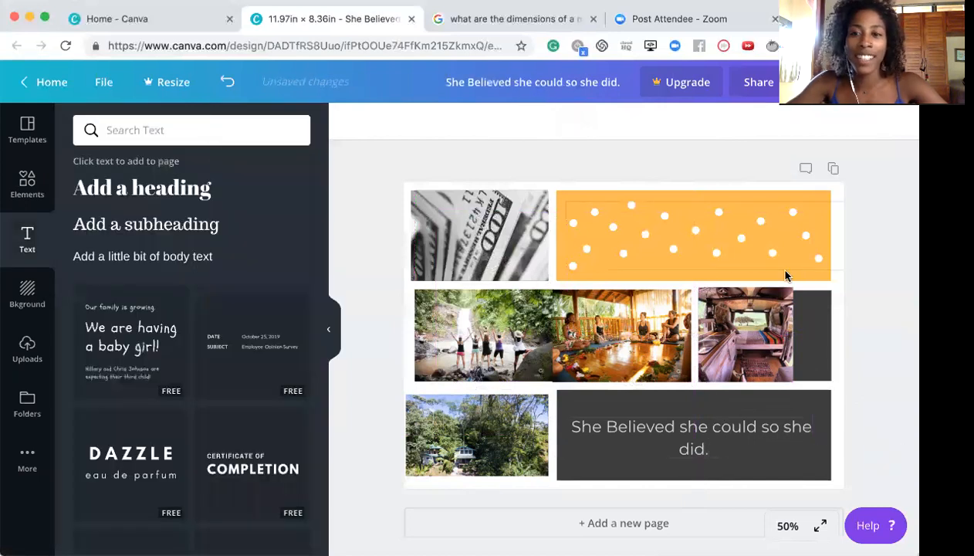
Step: Recolor the block behind the quote with the gray-green brand color
{"action": "left_click", "coordinate": [768, 397]}
{"action": "left_click", "coordinate": [350, 121]}
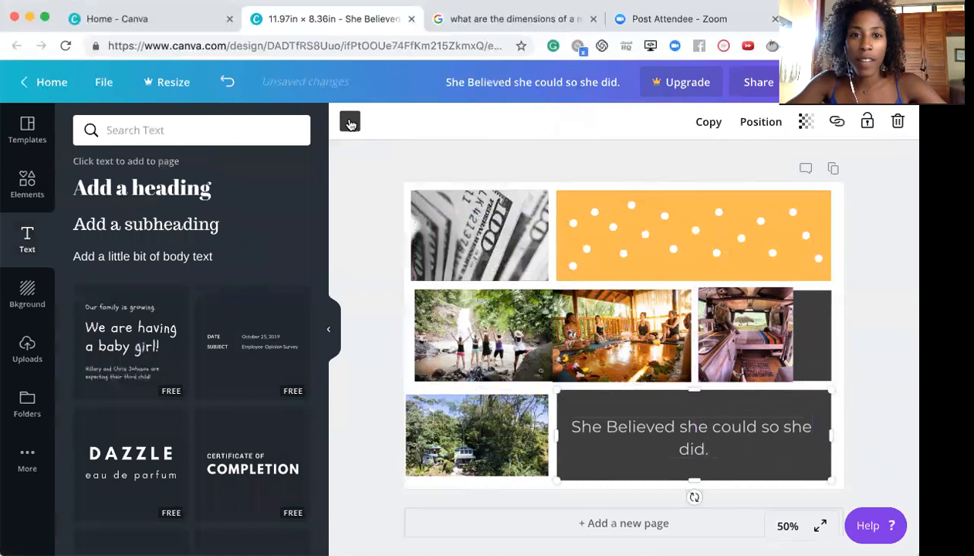
{"action": "left_click", "coordinate": [130, 236]}
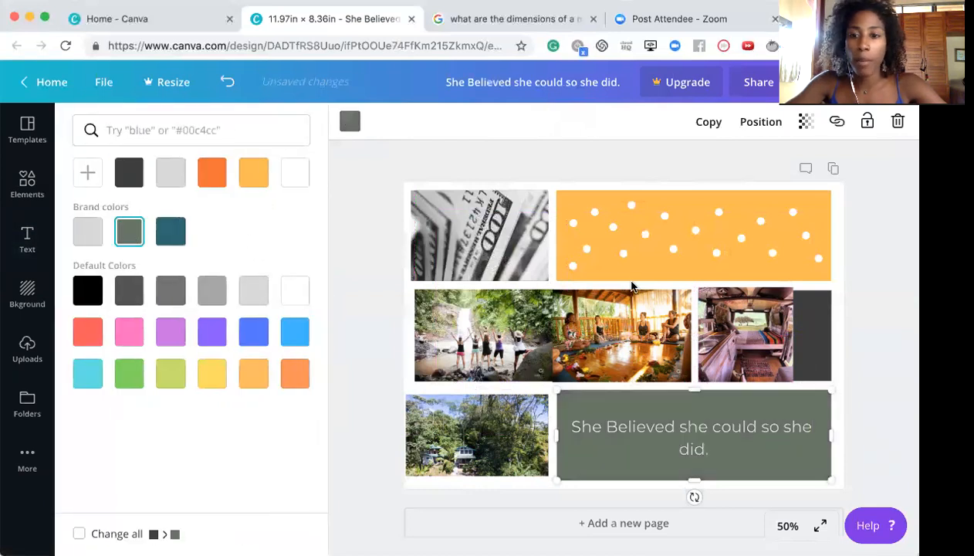
{"action": "left_click", "coordinate": [821, 339]}
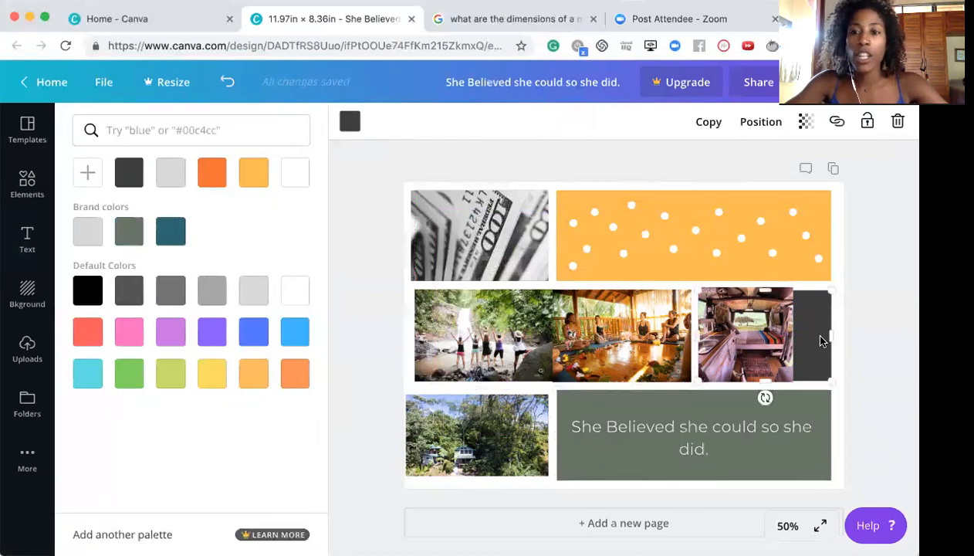
{"action": "left_click", "coordinate": [880, 287]}
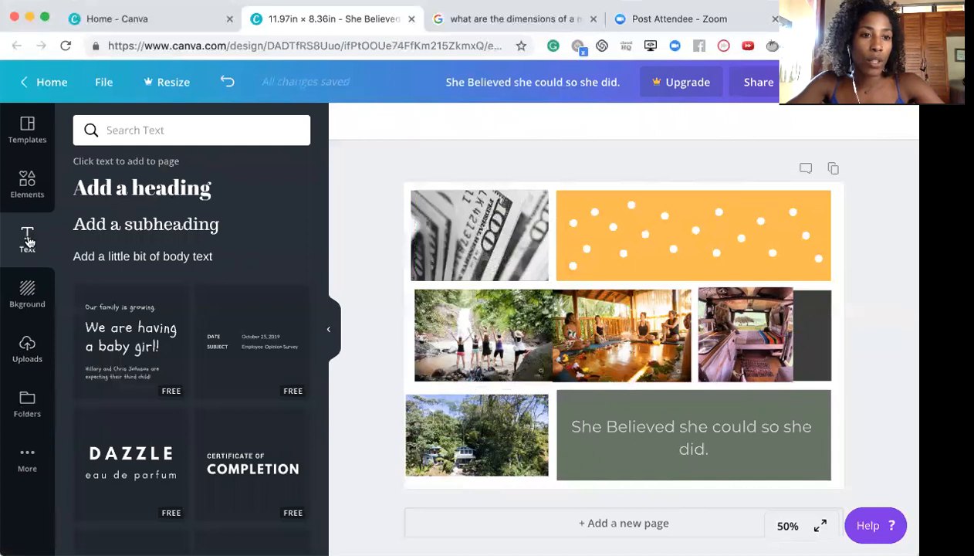
Step: Search the Elements library for "meditation"
{"action": "left_click", "coordinate": [24, 189]}
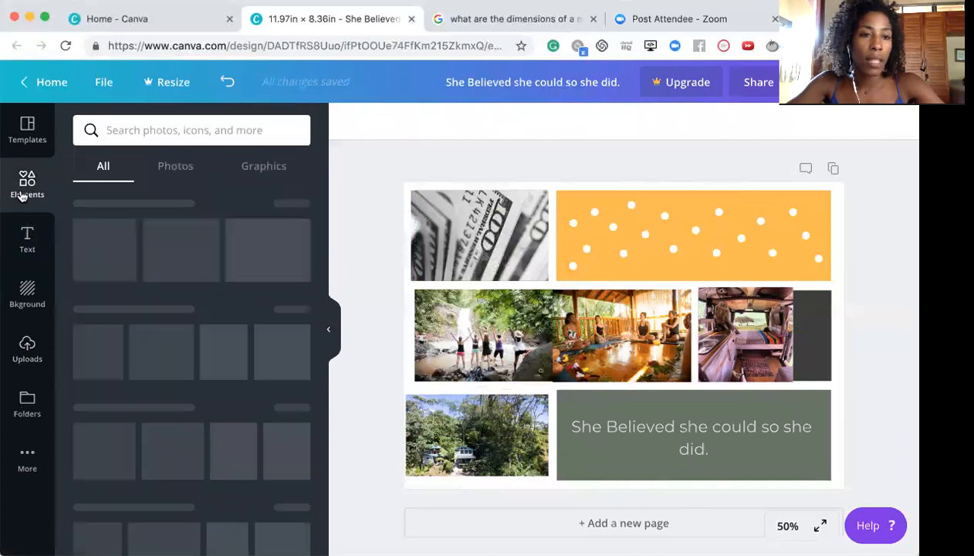
{"action": "left_click", "coordinate": [161, 130]}
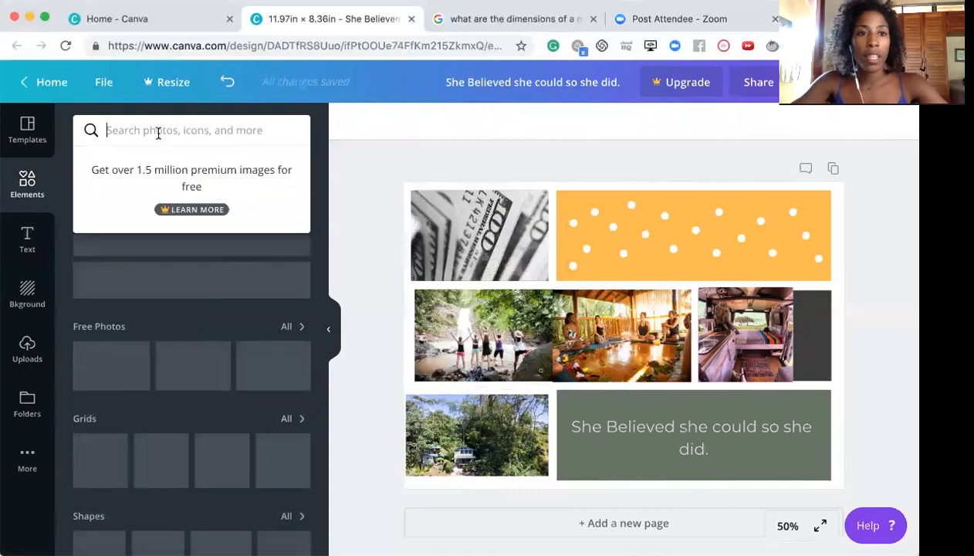
{"action": "type", "text": "meditation"}
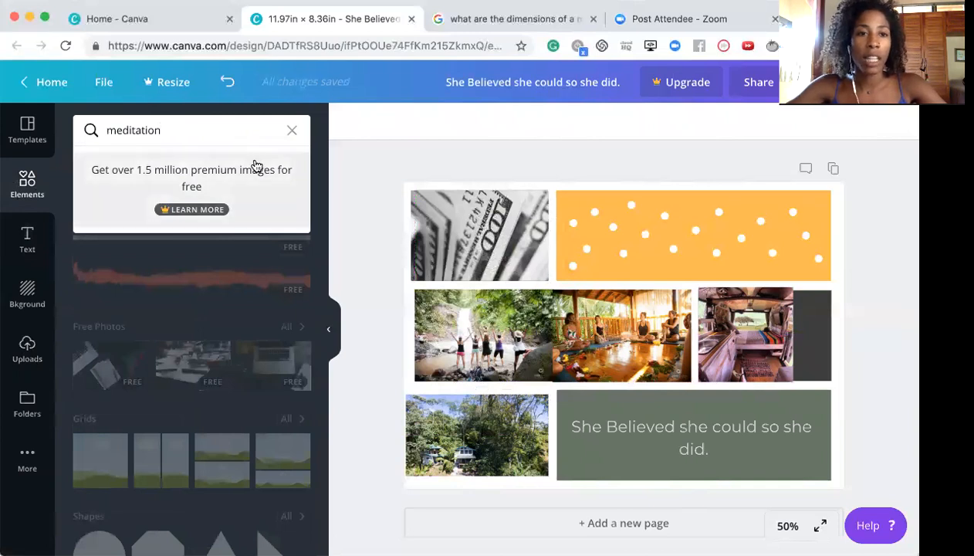
{"action": "key", "text": "Return"}
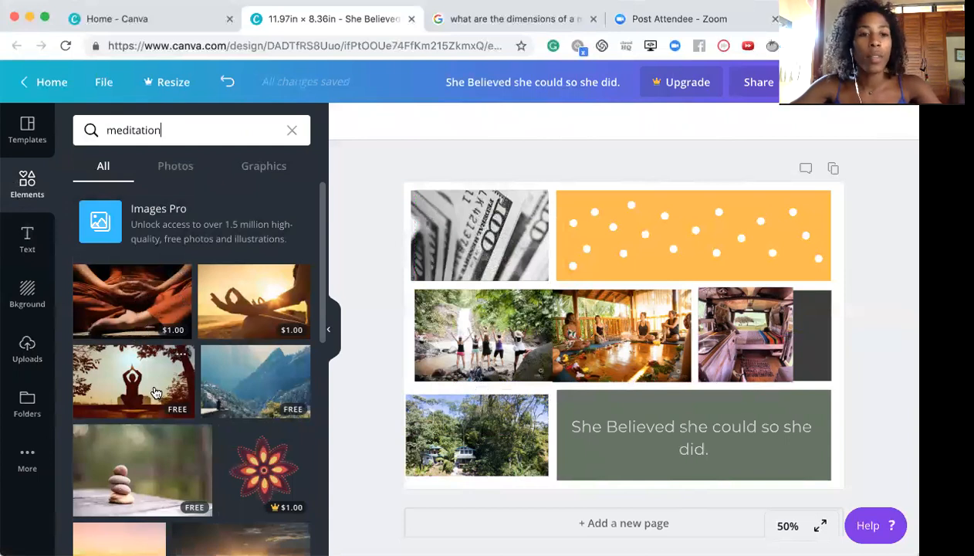
Step: Add the free photo of stacked stones on a wooden table from the meditation results to the design
{"action": "scroll", "coordinate": [121, 402], "scroll_direction": "down", "scroll_amount": 2}
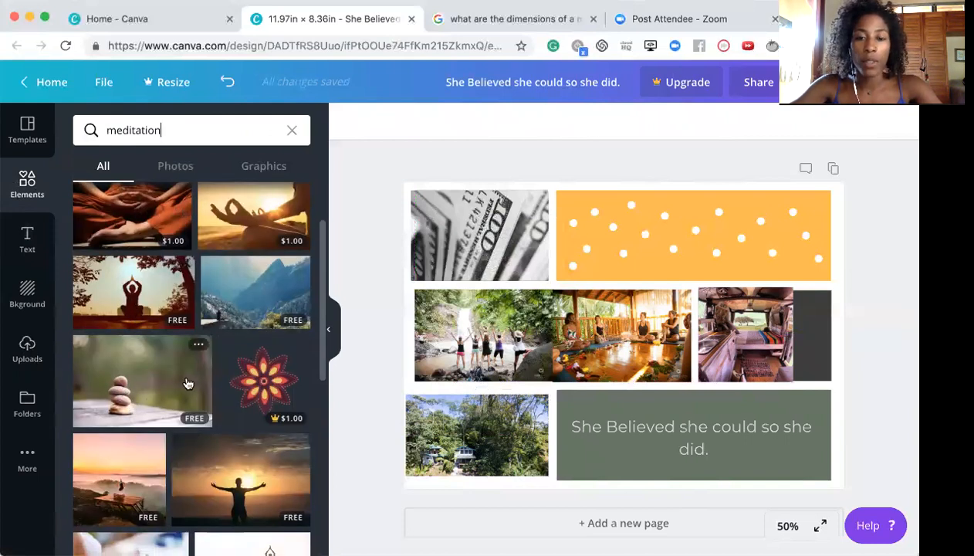
{"action": "left_click", "coordinate": [141, 391]}
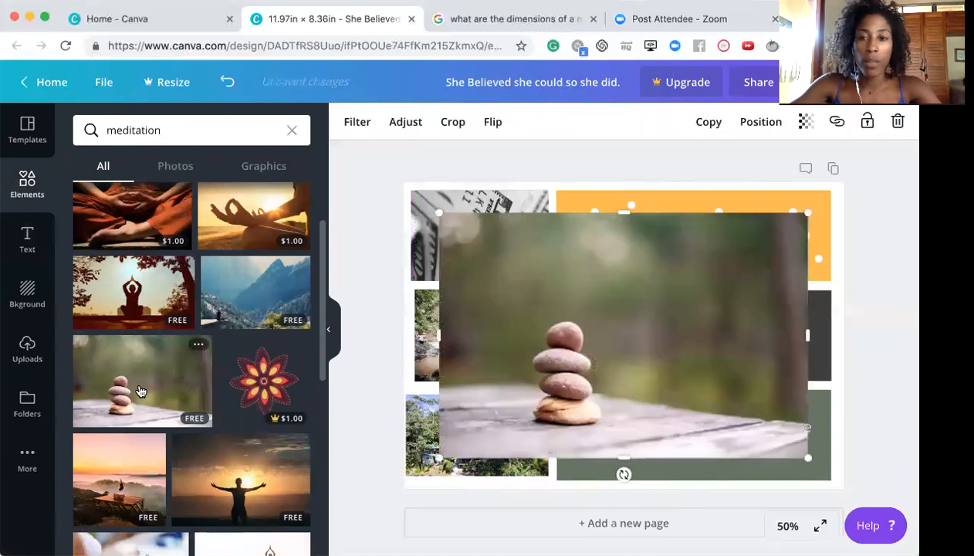
Step: Try to crop the full-size stacked-stones photo to a narrow upright frame around the stones
{"action": "double_click", "coordinate": [767, 318]}
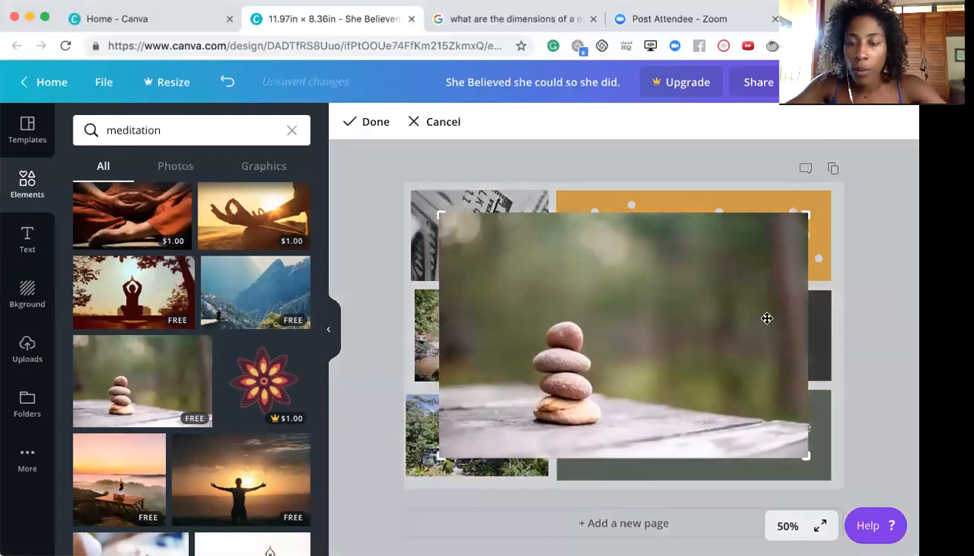
{"action": "double_click", "coordinate": [724, 311]}
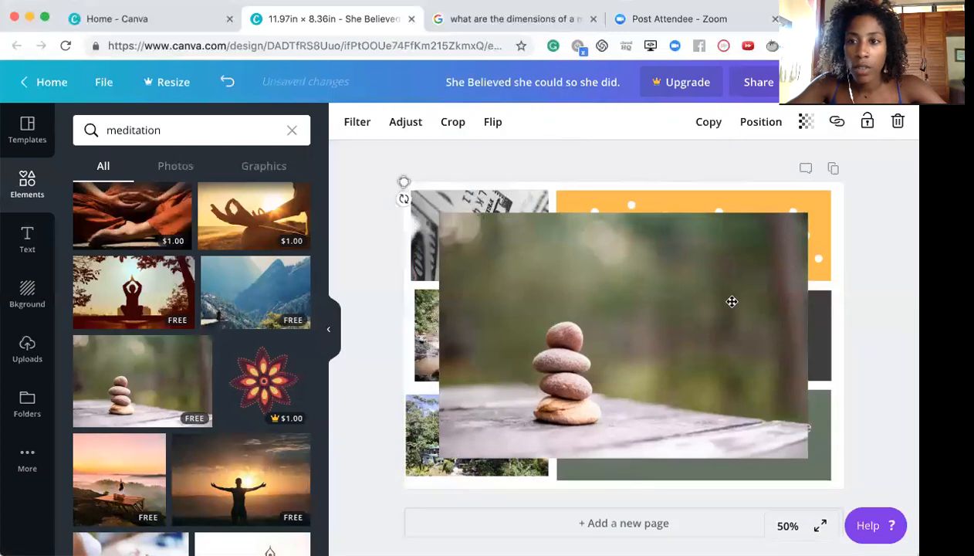
{"action": "double_click", "coordinate": [774, 298]}
{"action": "left_click_drag", "start_coordinate": [805, 215], "coordinate": [605, 207]}
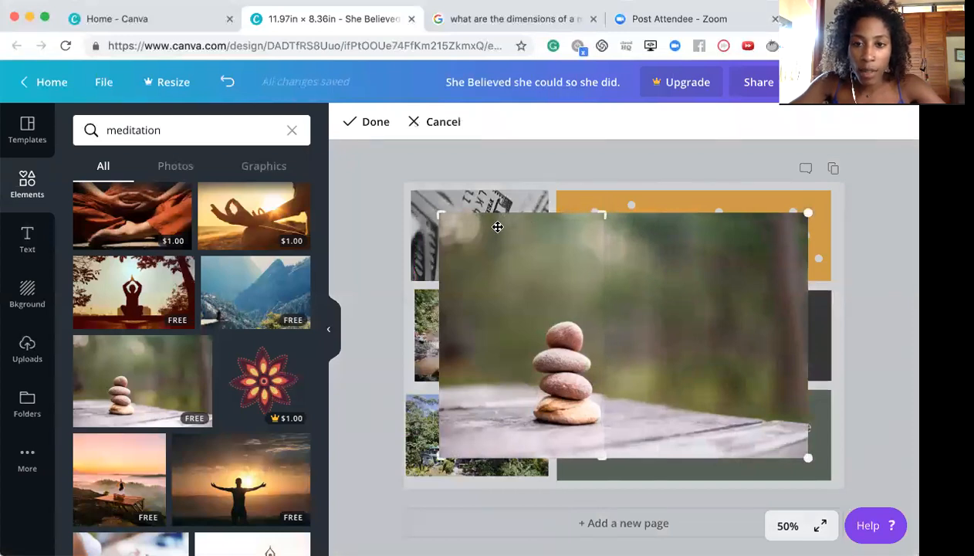
{"action": "left_click_drag", "start_coordinate": [454, 216], "coordinate": [501, 290]}
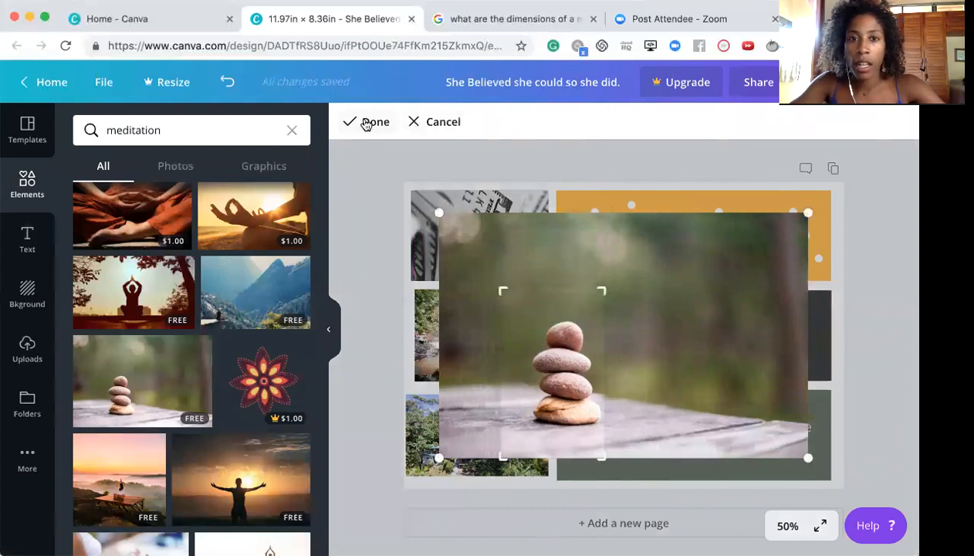
{"action": "left_click", "coordinate": [367, 124]}
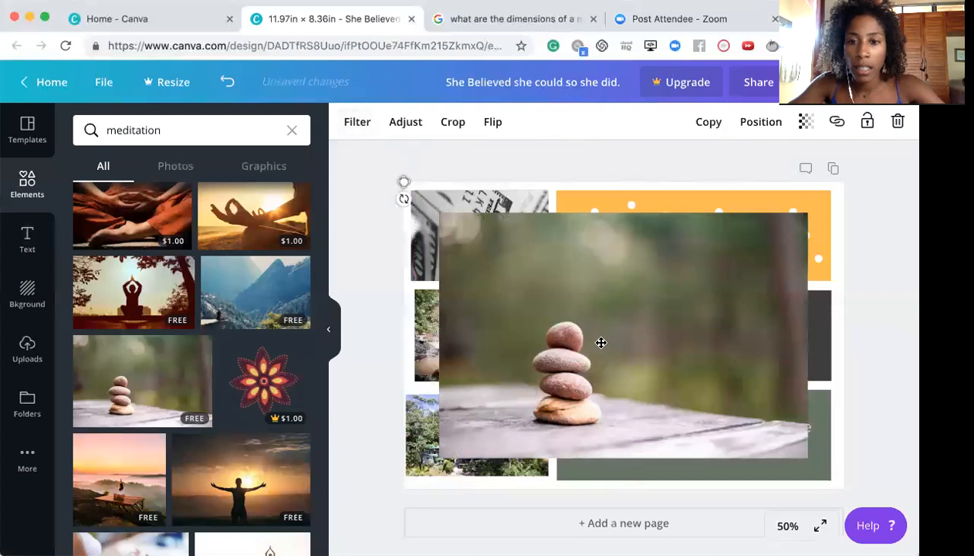
Step: Scale down and crop the stacked-stones photo around the stones, and move it over the narrow dark block beside the van photo
{"action": "left_click", "coordinate": [737, 297]}
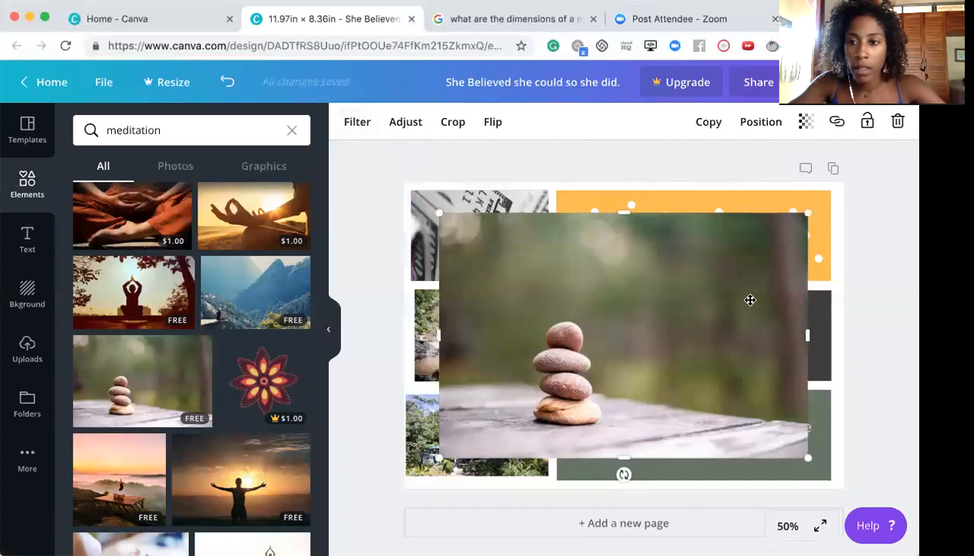
{"action": "left_click_drag", "start_coordinate": [808, 215], "coordinate": [693, 272]}
{"action": "double_click", "coordinate": [689, 275]}
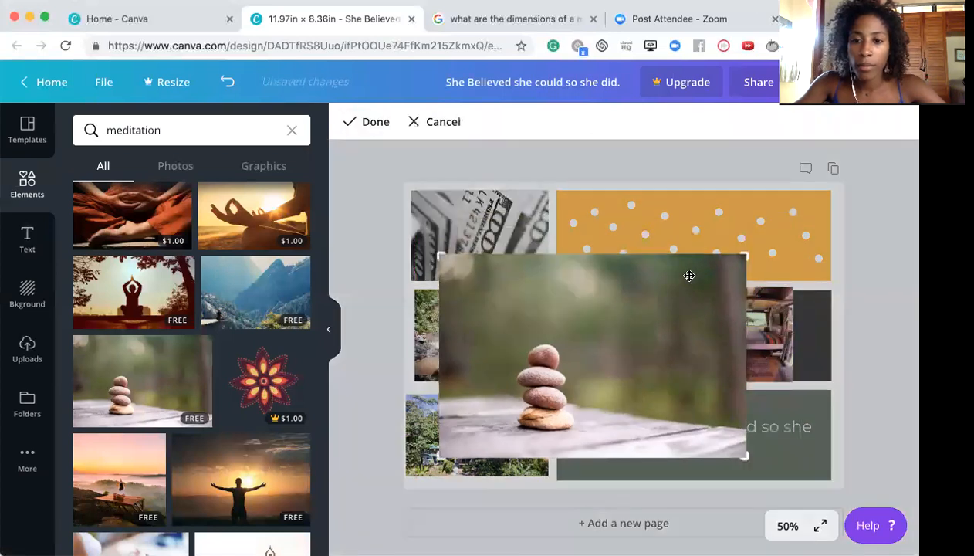
{"action": "left_click", "coordinate": [689, 275]}
{"action": "left_click", "coordinate": [535, 315]}
{"action": "left_click_drag", "start_coordinate": [505, 288], "coordinate": [802, 316]}
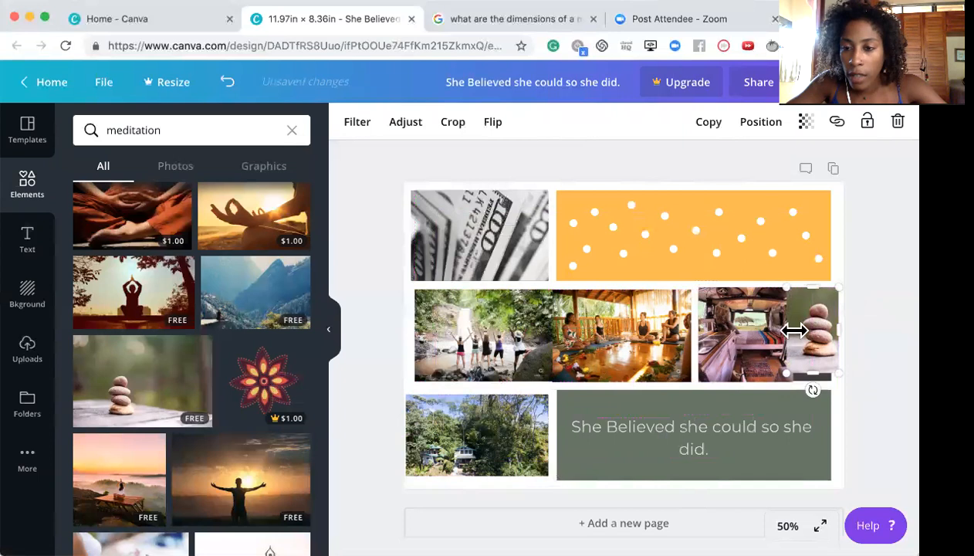
Step: Crop the stacked-stones photo's left edge closer to the stones so that the photo is narrower
{"action": "double_click", "coordinate": [799, 326]}
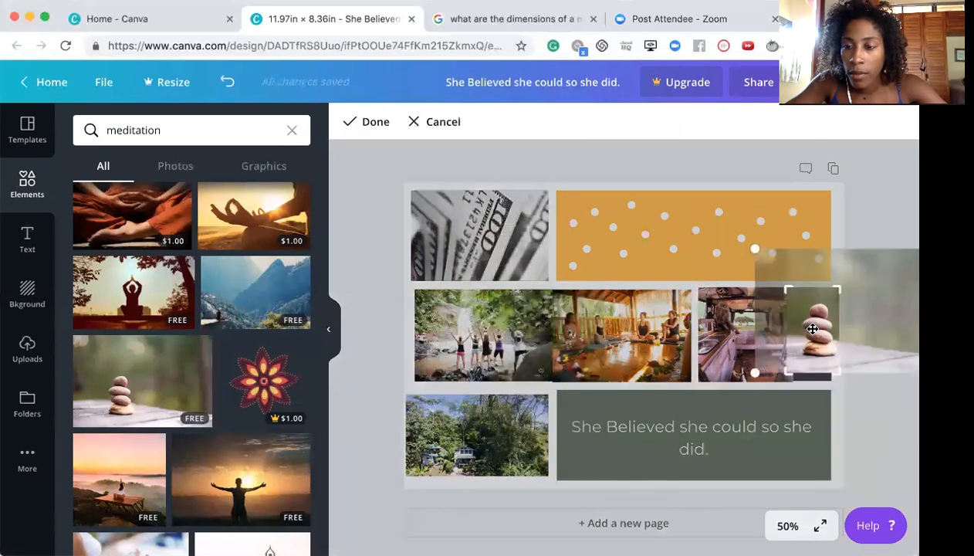
{"action": "left_click_drag", "start_coordinate": [787, 285], "coordinate": [797, 284]}
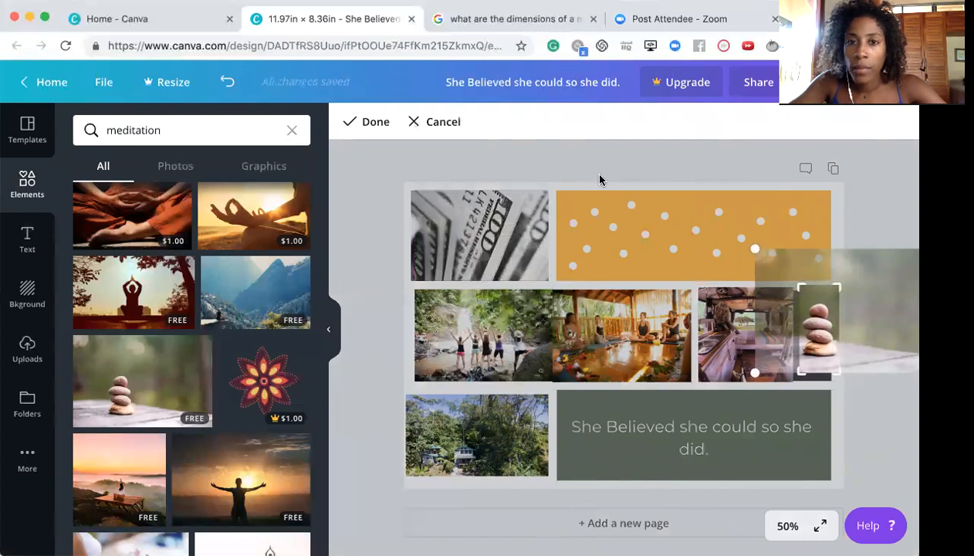
{"action": "left_click", "coordinate": [364, 124]}
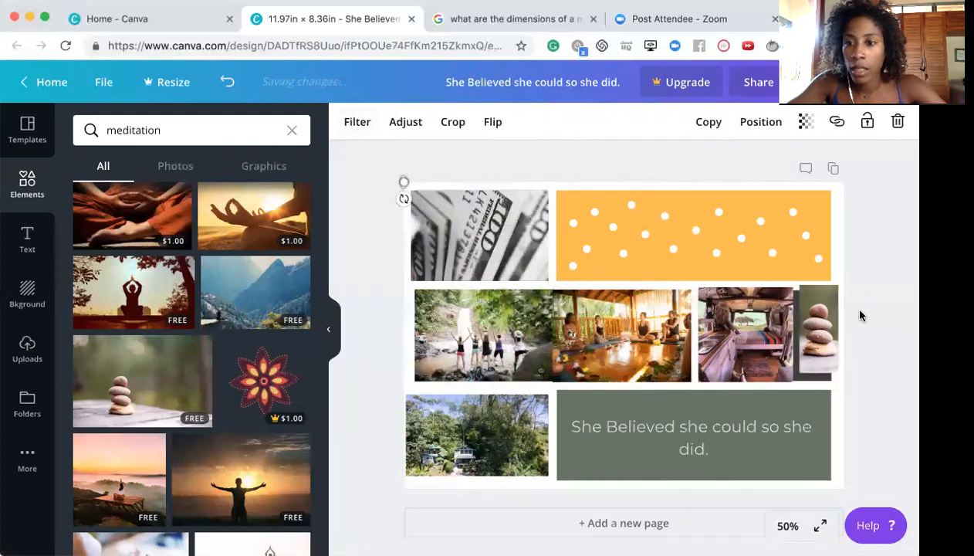
Step: Align the stacked-stones photo with the dark block beside the van photo and extend its lower edge to cover the block
{"action": "mouse_move", "coordinate": [827, 320]}
{"action": "left_mouse_down"}
{"action": "mouse_move", "coordinate": [857, 332]}
{"action": "mouse_move", "coordinate": [819, 322]}
{"action": "left_mouse_up"}
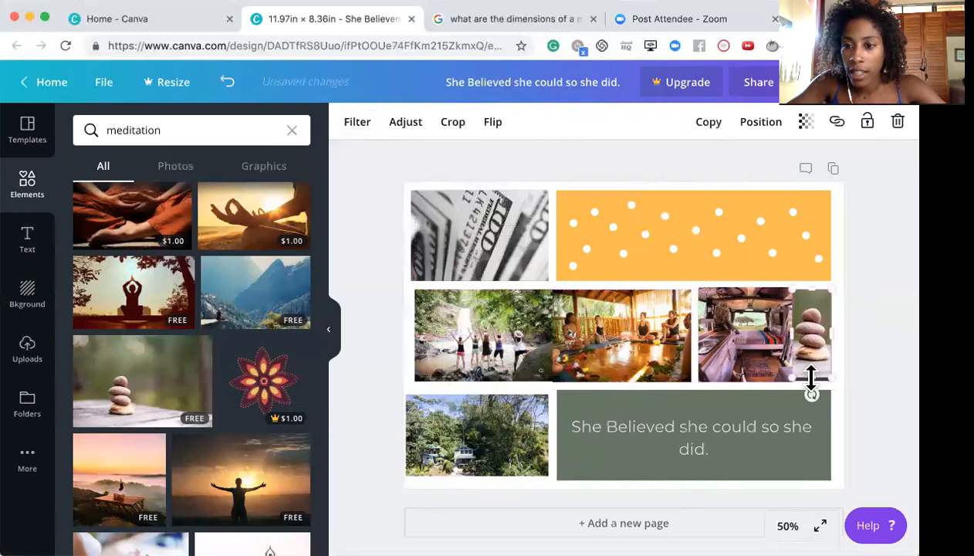
{"action": "left_click_drag", "start_coordinate": [808, 386], "coordinate": [816, 354]}
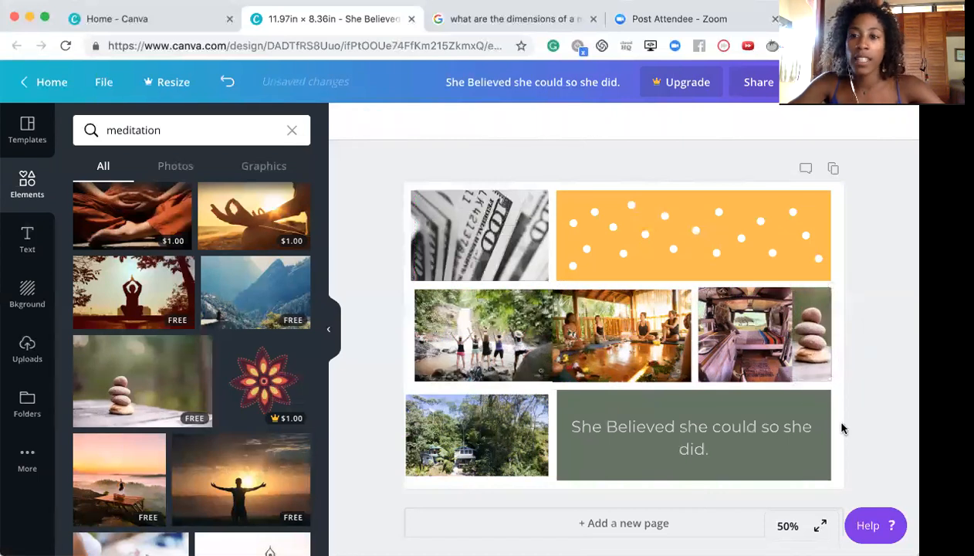
{"action": "left_click", "coordinate": [695, 181]}
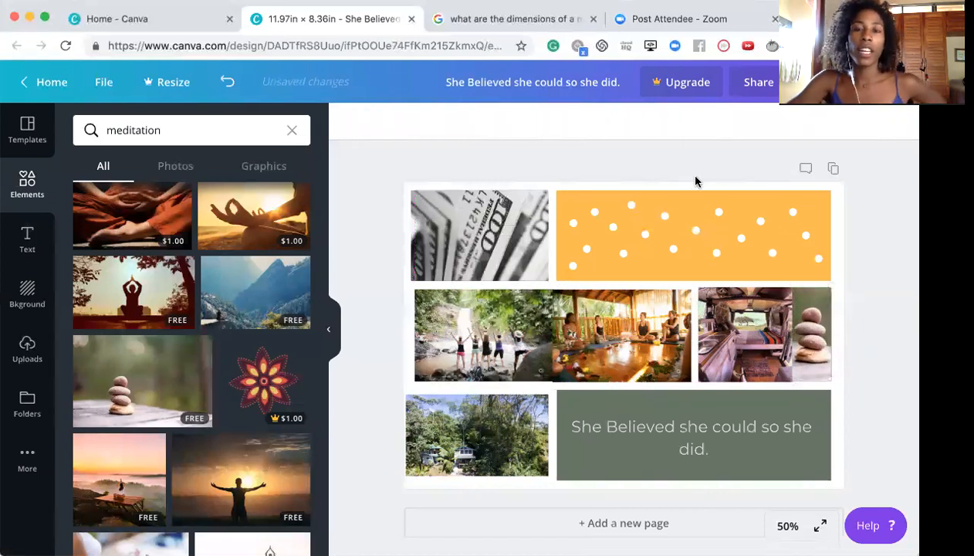